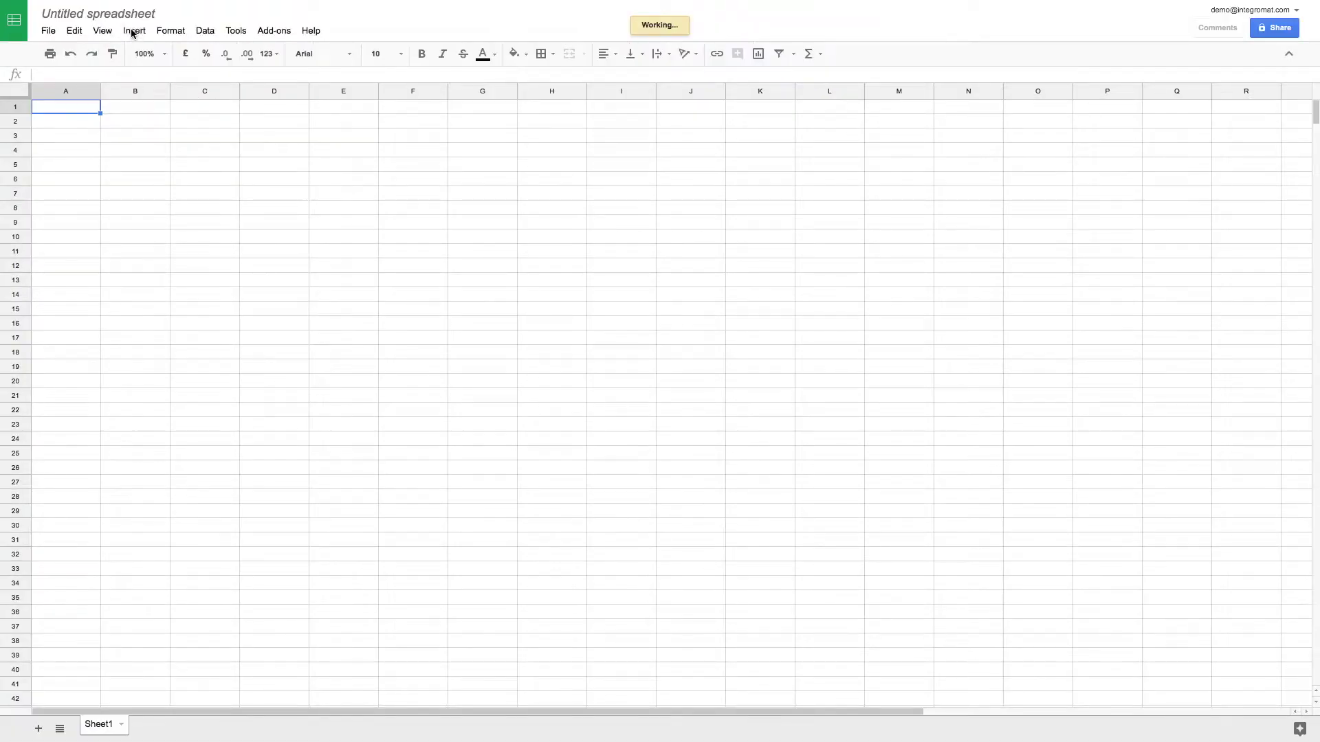
Rename the blank spreadsheet to 'List of Emails'.
left_click(130, 11)
type("List of Emails")
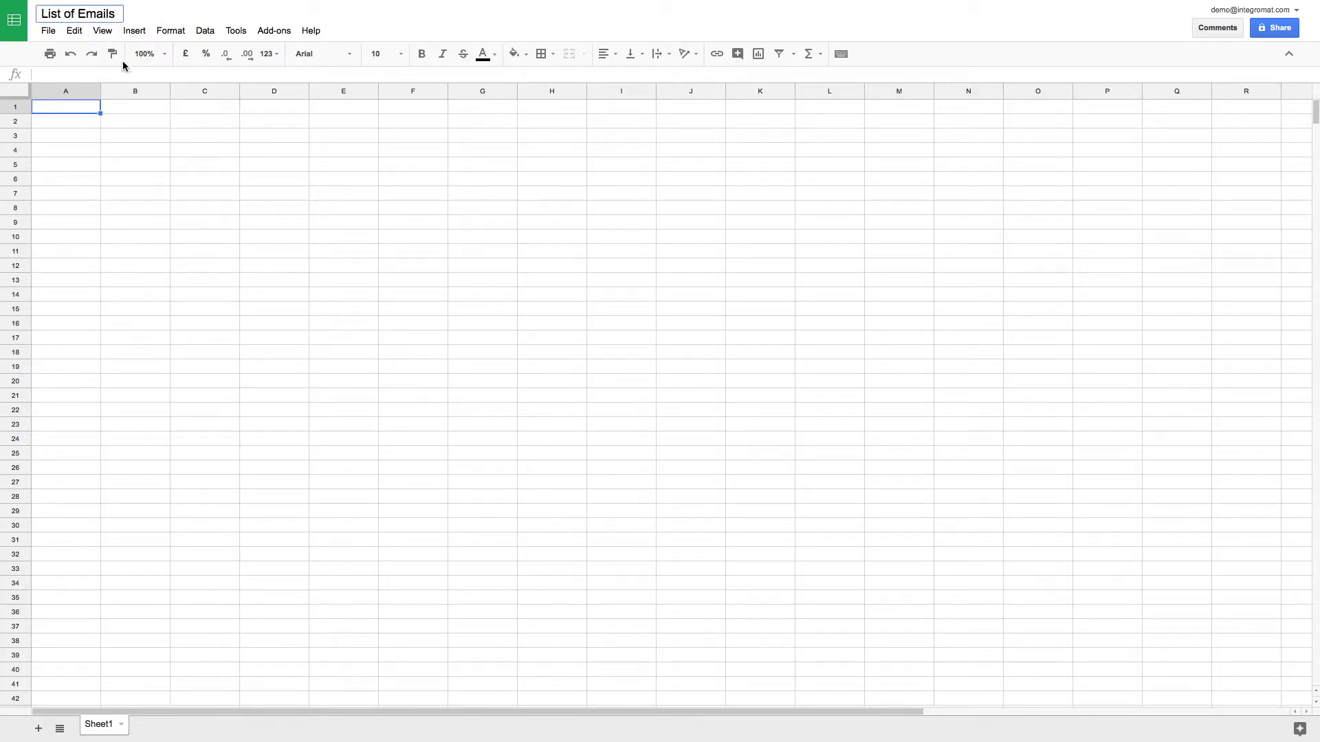
left_click(84, 107)
Enter the headers Date, From and Subject in cells A1, B1 and C1.
type("Date")
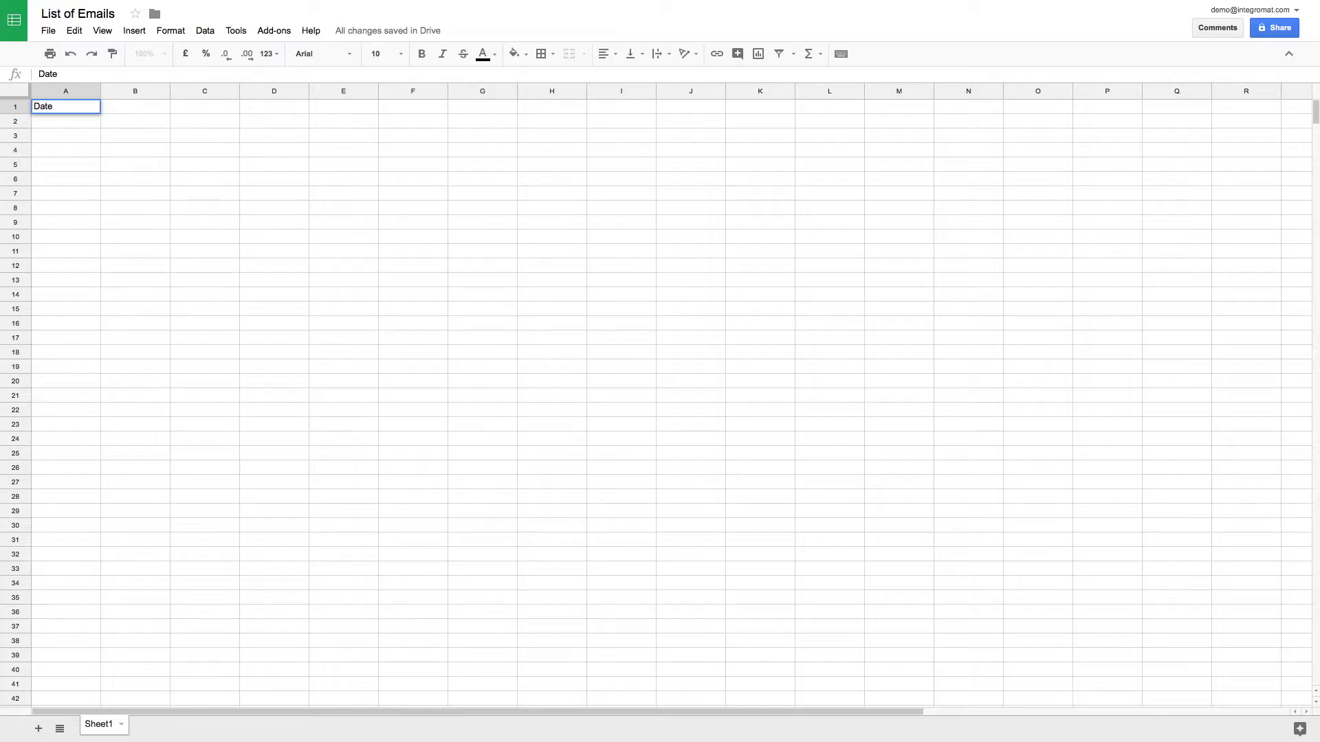
left_click(133, 106)
type("From")
left_click(201, 106)
type("Subject")
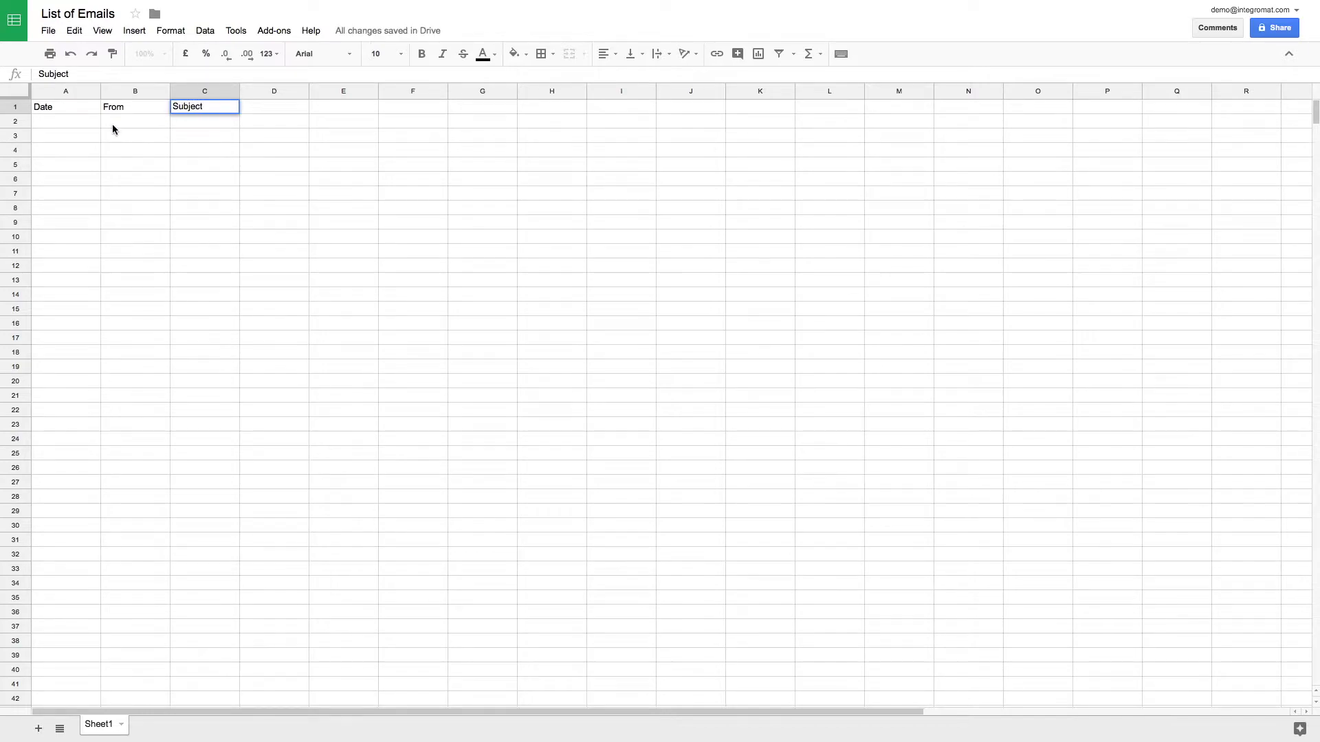
Make the Date, From and Subject headers bold and widen column A.
left_click(79, 108)
double_click(78, 107)
left_click_drag(78, 108, 27, 106)
left_click(421, 54)
left_click(156, 106)
double_click(138, 106)
left_click(422, 53)
double_click(220, 108)
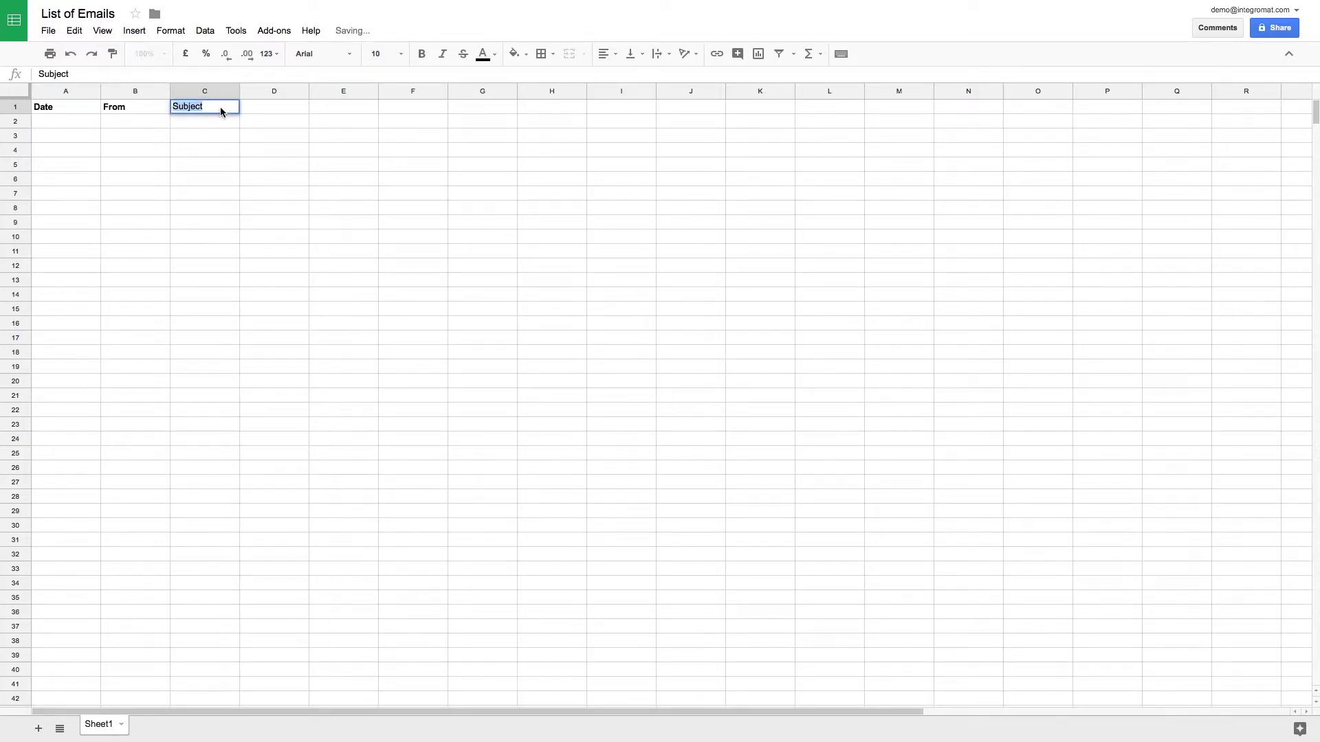
left_click(422, 54)
left_click(234, 166)
left_click_drag(101, 92, 449, 104)
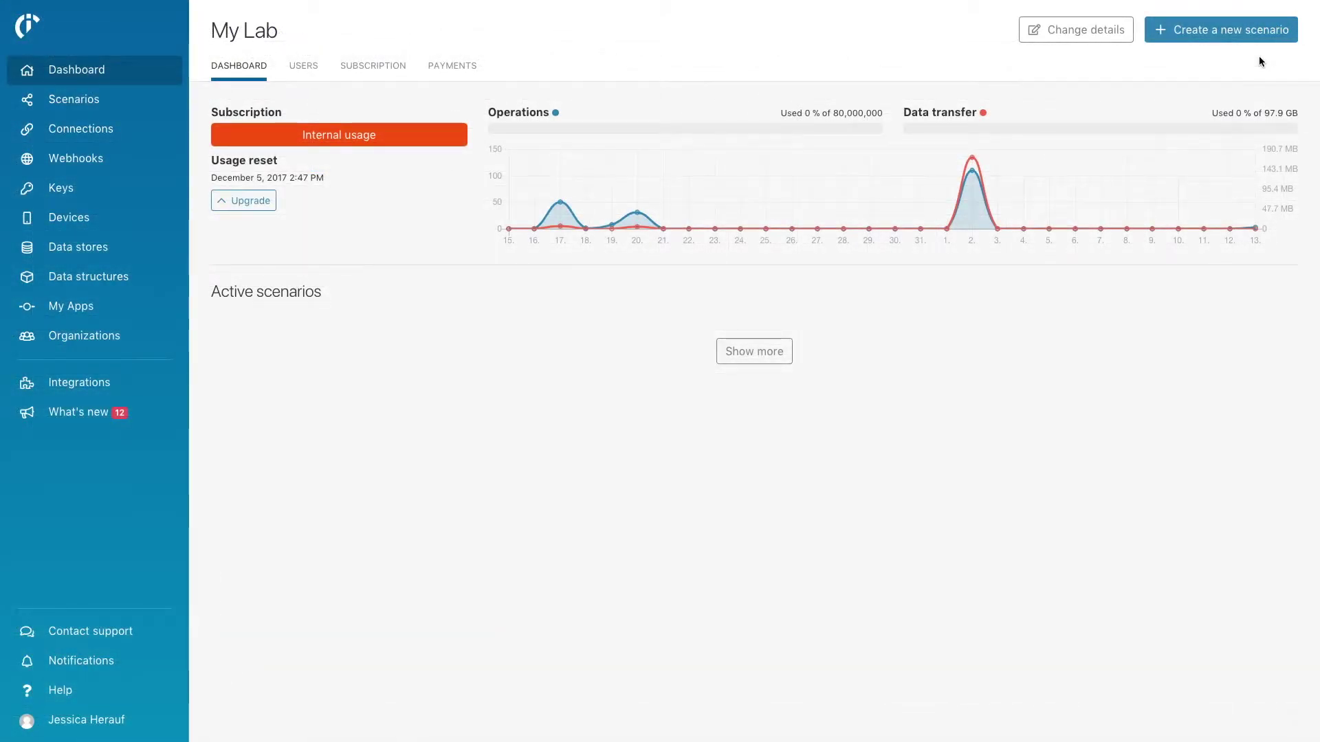
Create a new scenario with Gmail and add Gmail 'Watch emails' as its first module.
left_click(1260, 38)
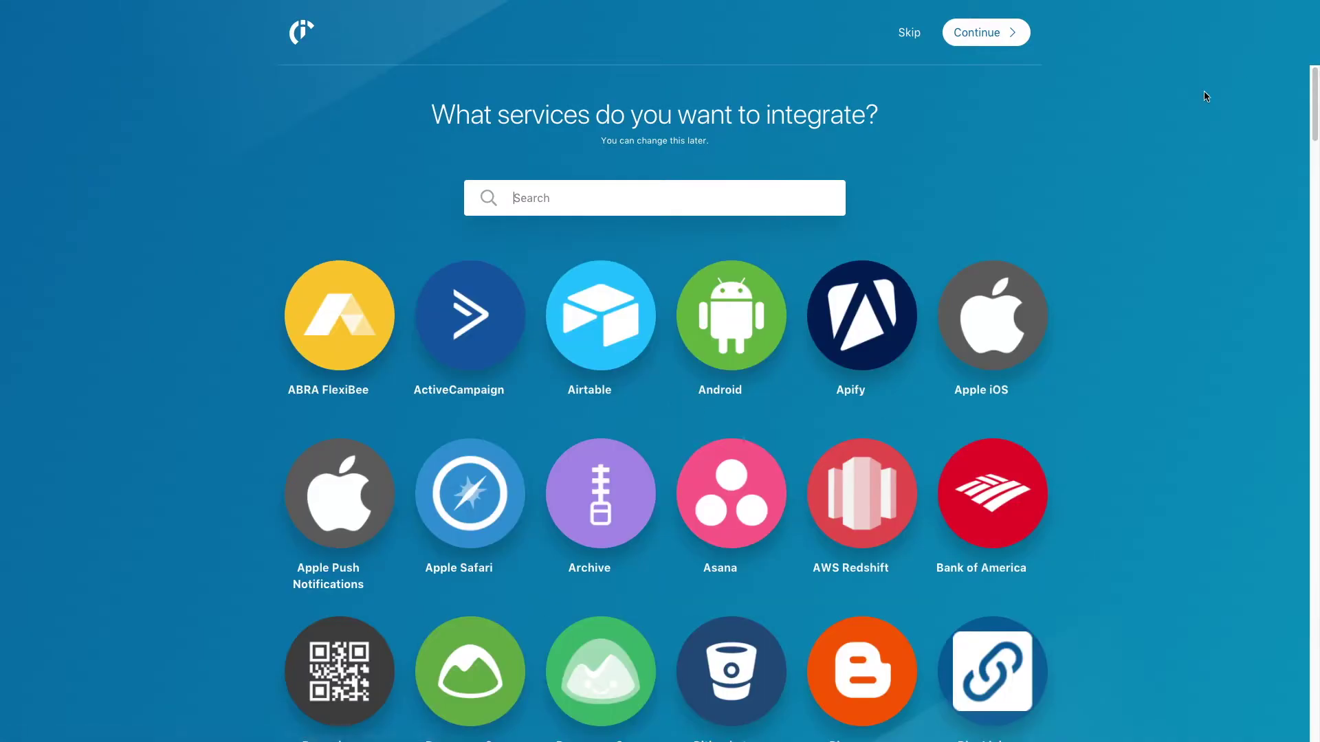
left_click(833, 207)
type("gmail")
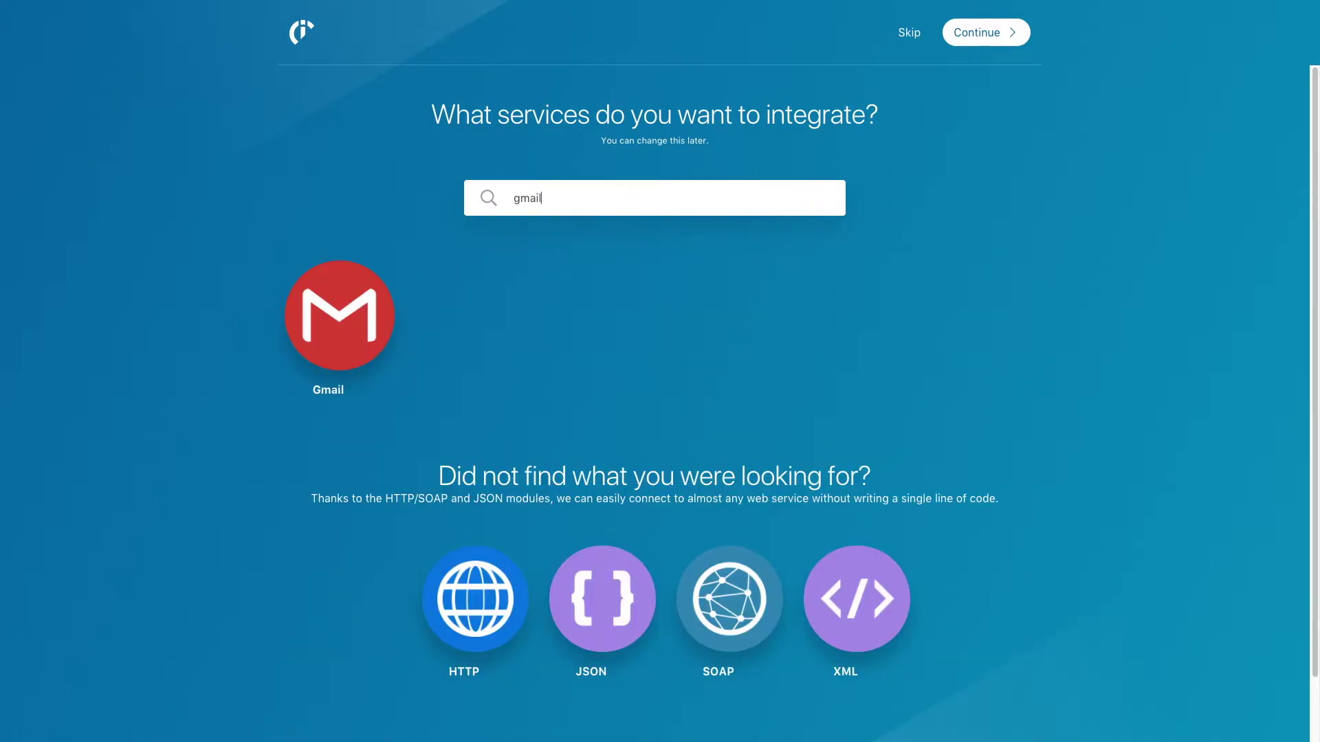
left_click(339, 315)
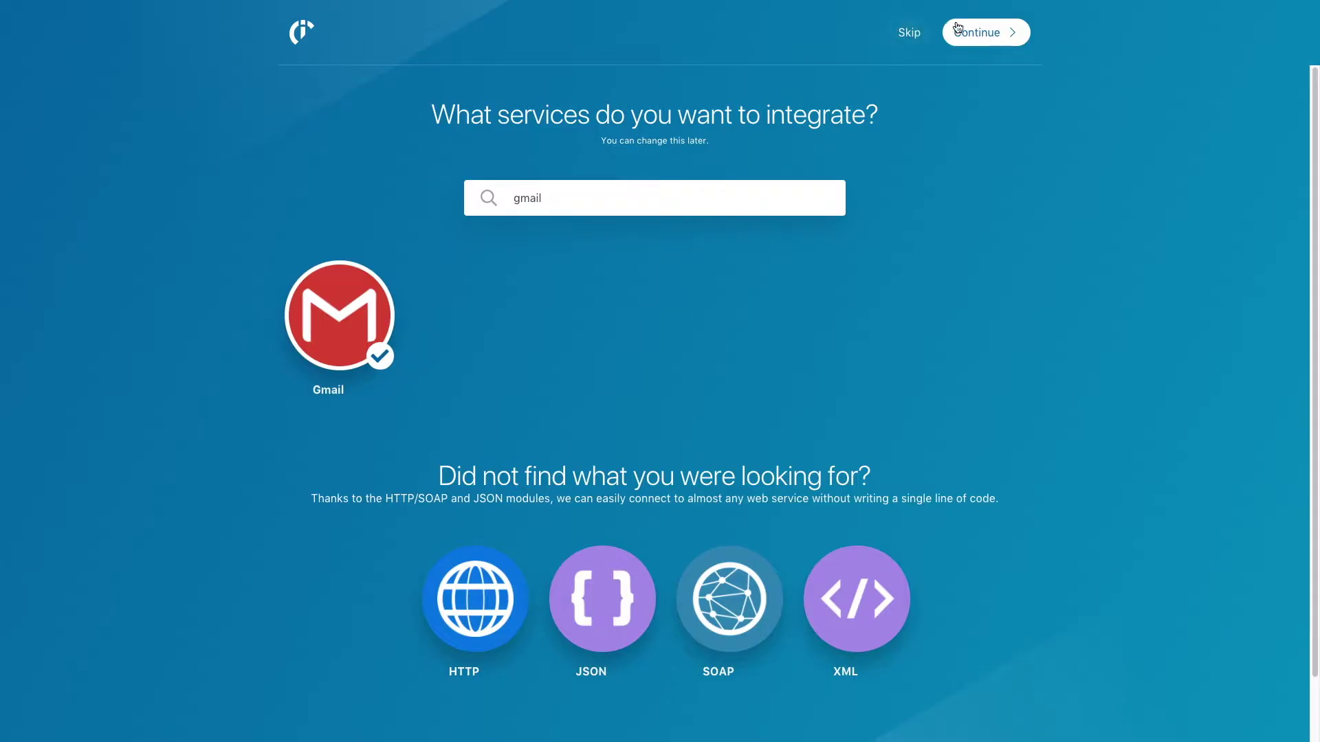
left_click(961, 29)
left_click(865, 292)
left_click(942, 101)
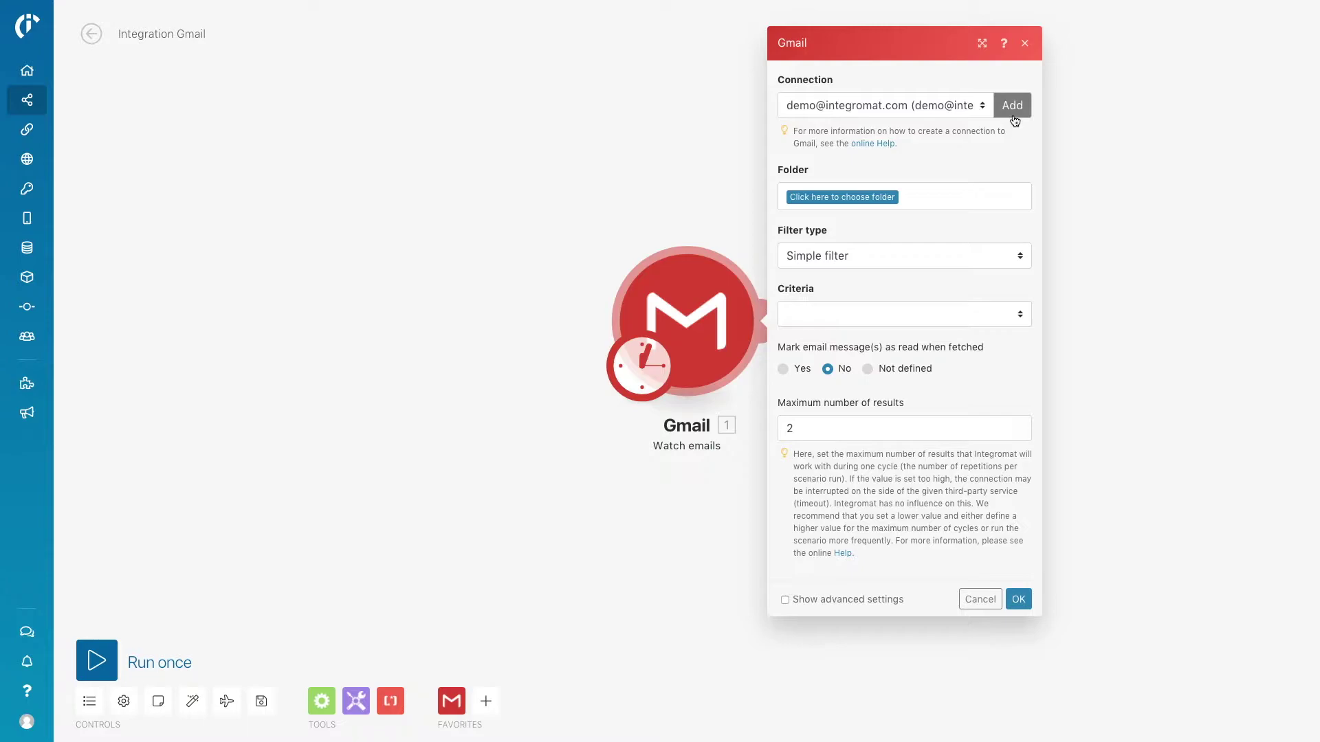
Set the Gmail trigger to All Mail, only unread emails, and mark as read: Yes.
left_click(871, 204)
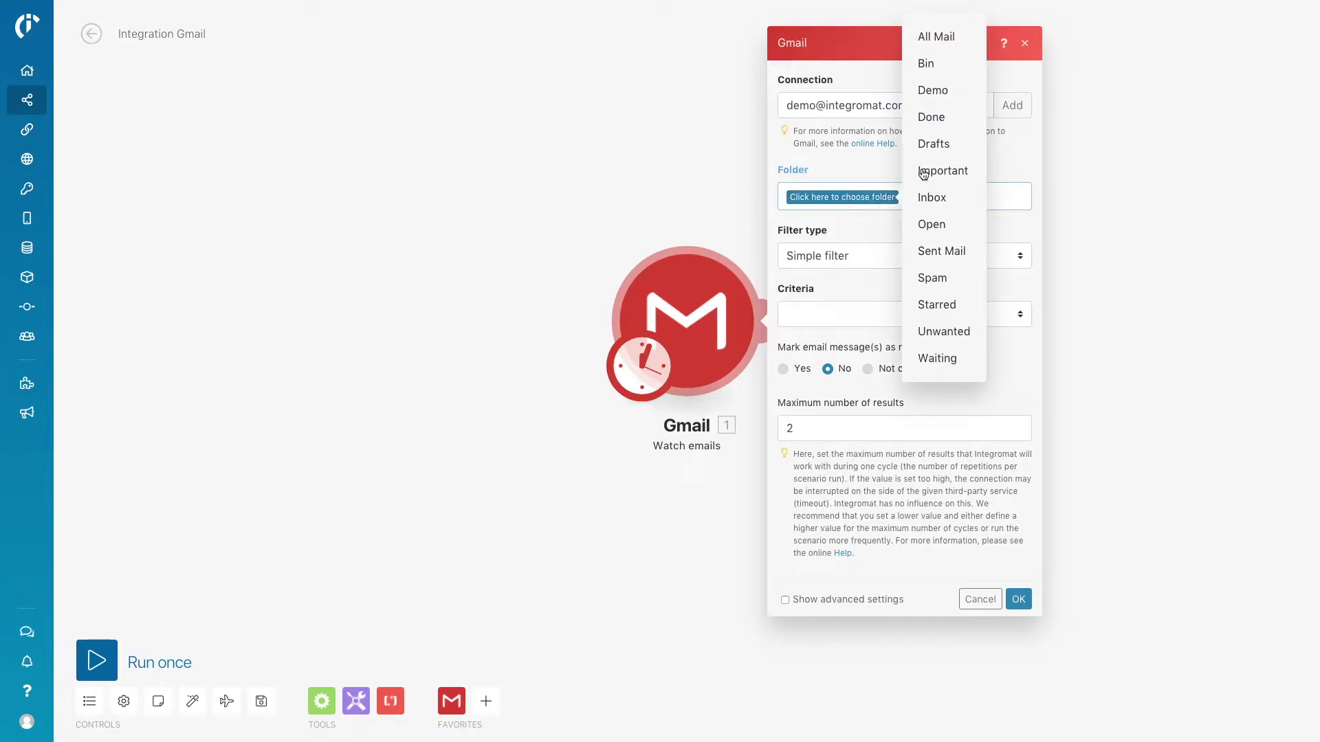
left_click(977, 41)
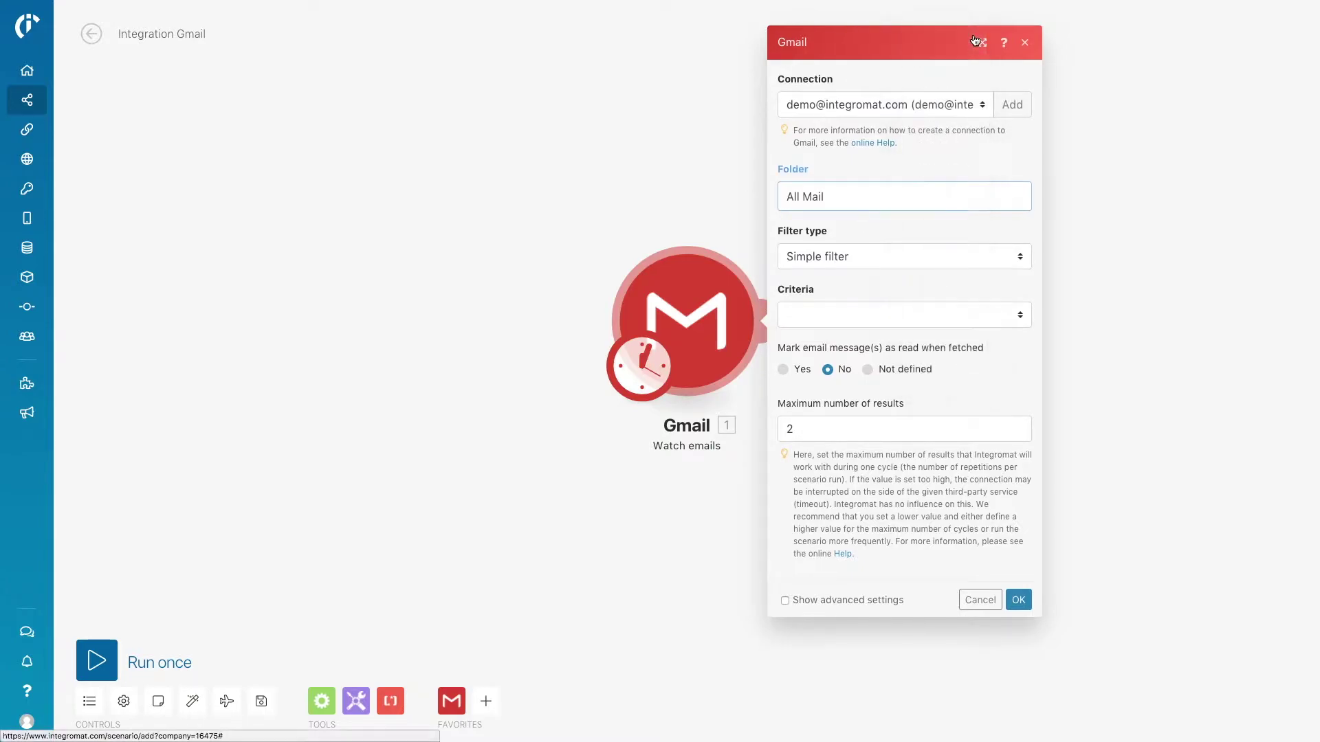
left_click(1025, 316)
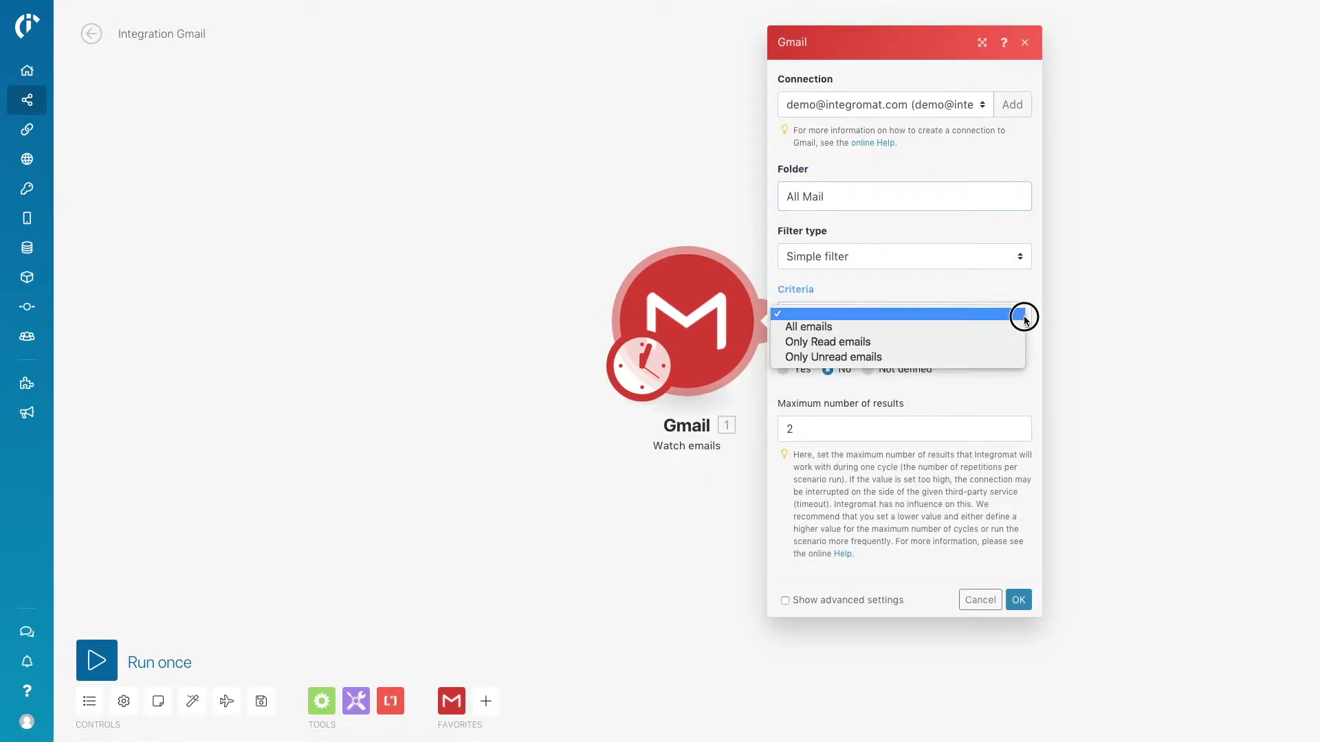
left_click(1020, 358)
left_click(783, 371)
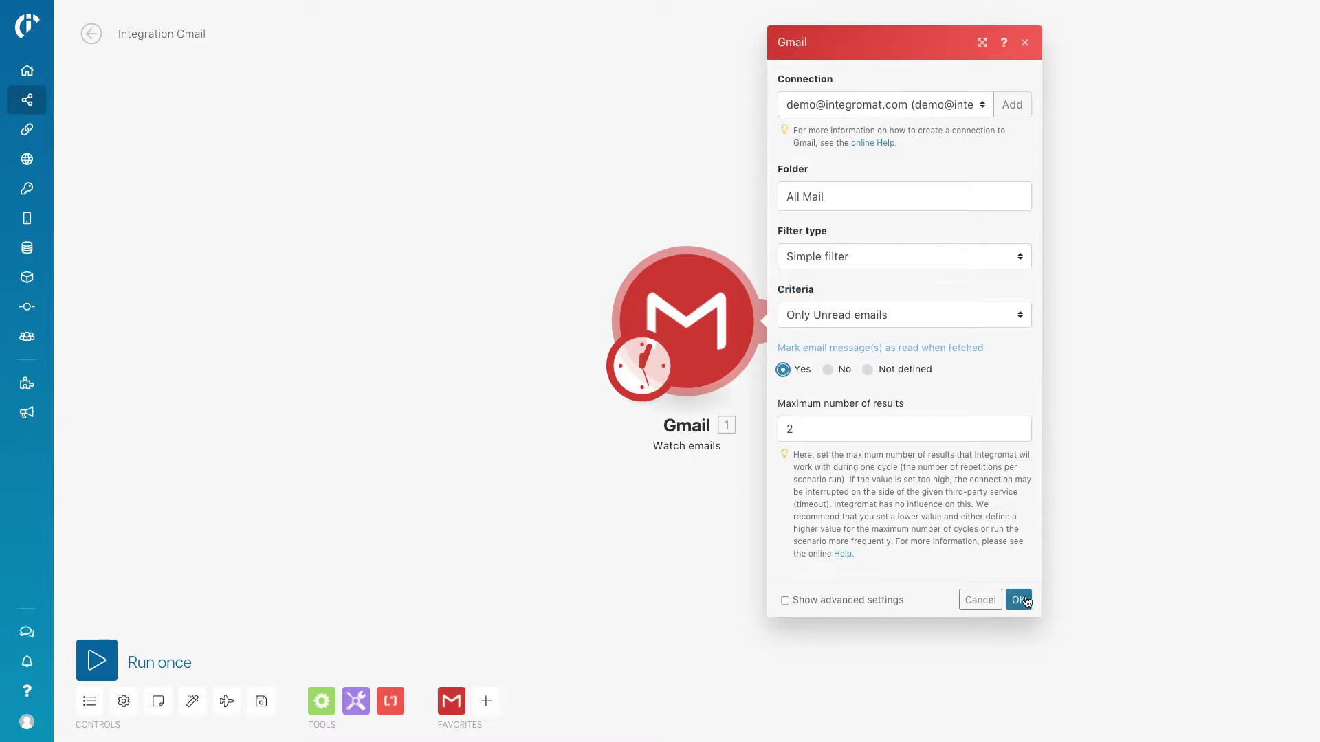
left_click(1021, 600)
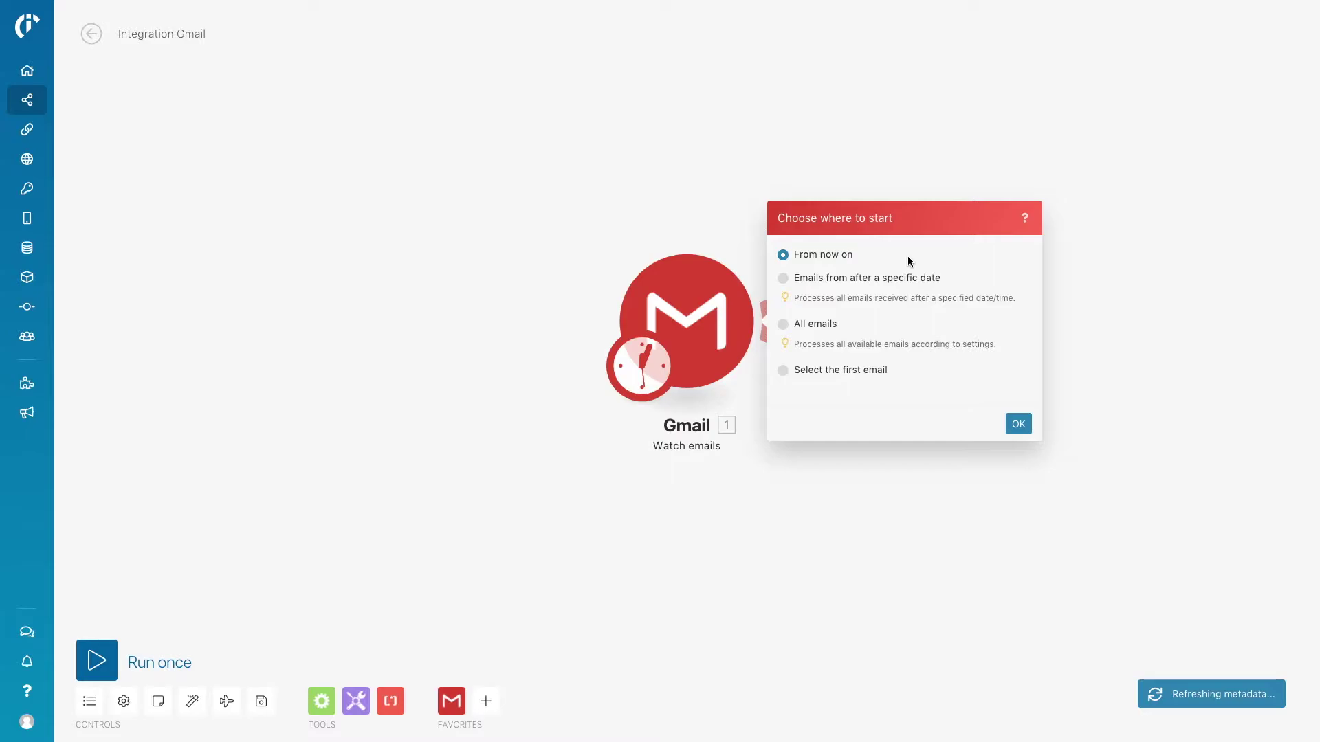
Start the trigger 'From now on' and add a Google Sheets 'Add a row' module after it.
left_click(1018, 423)
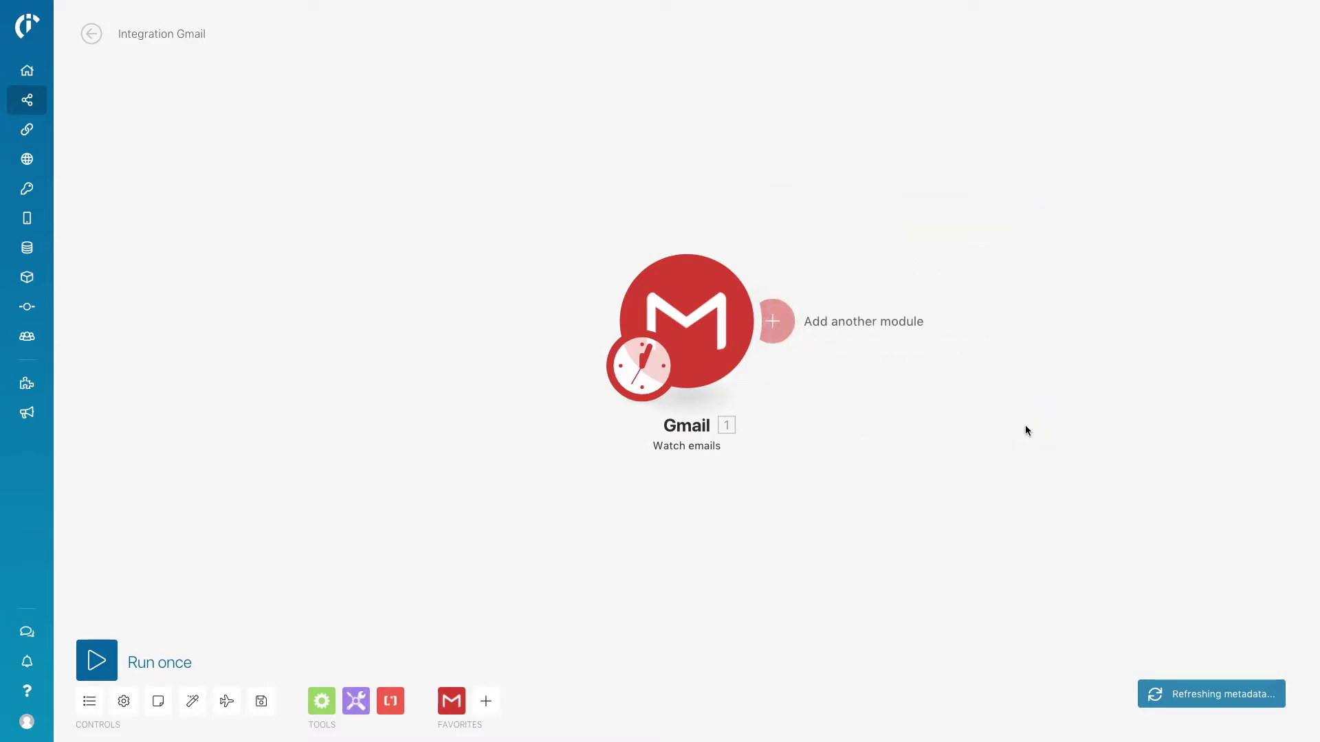
left_click(789, 331)
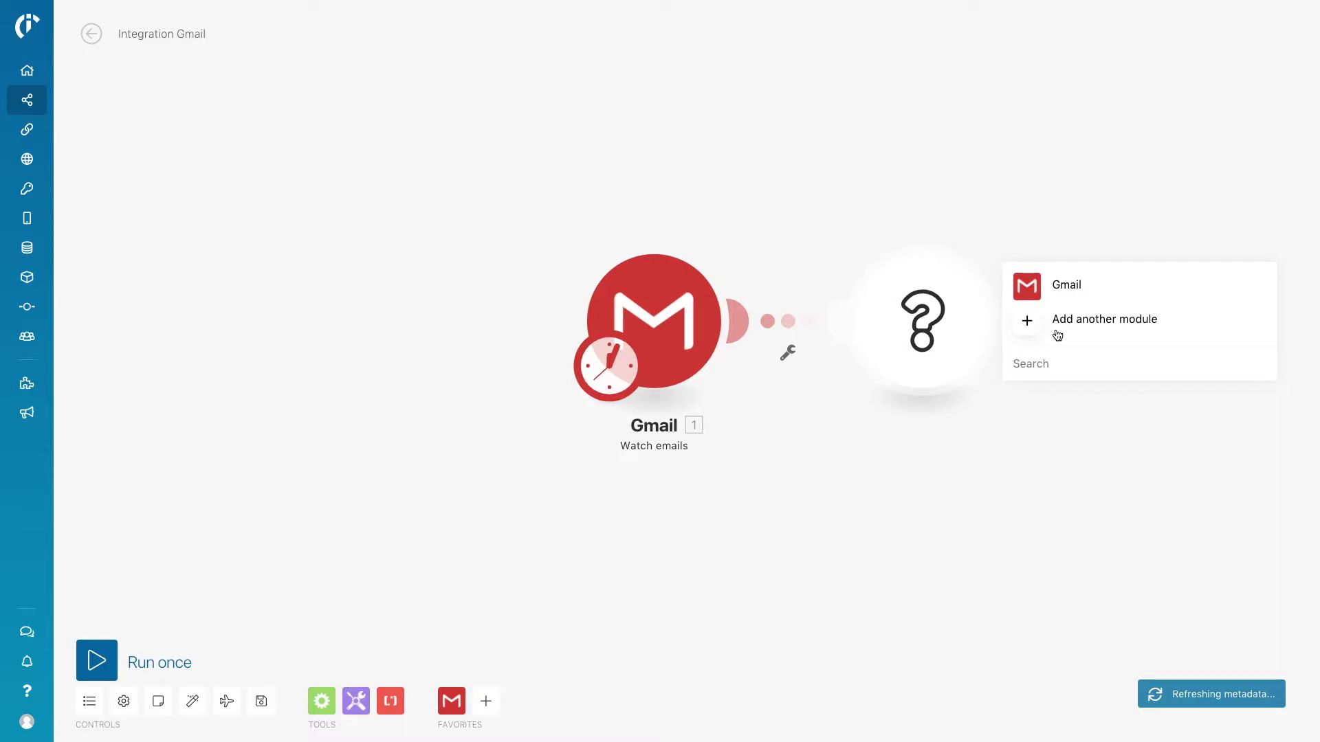
type("g")
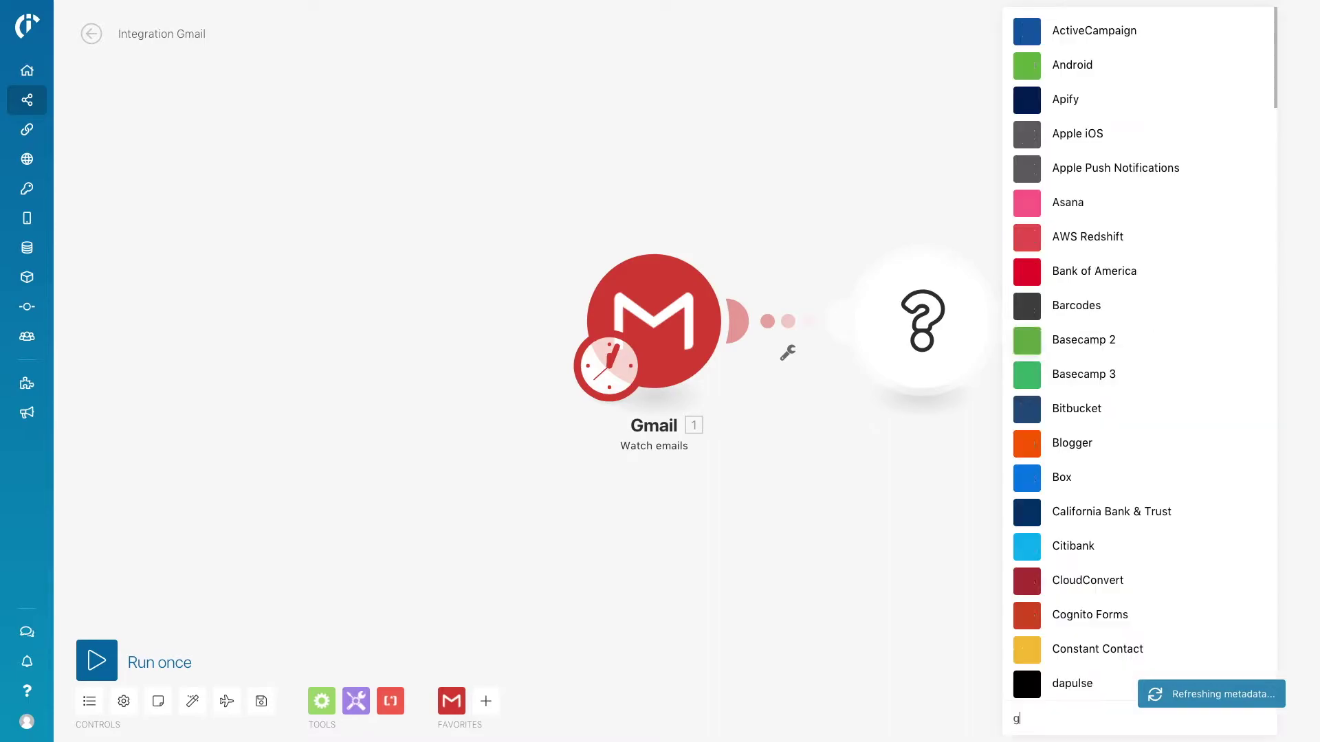
type("oogle shee")
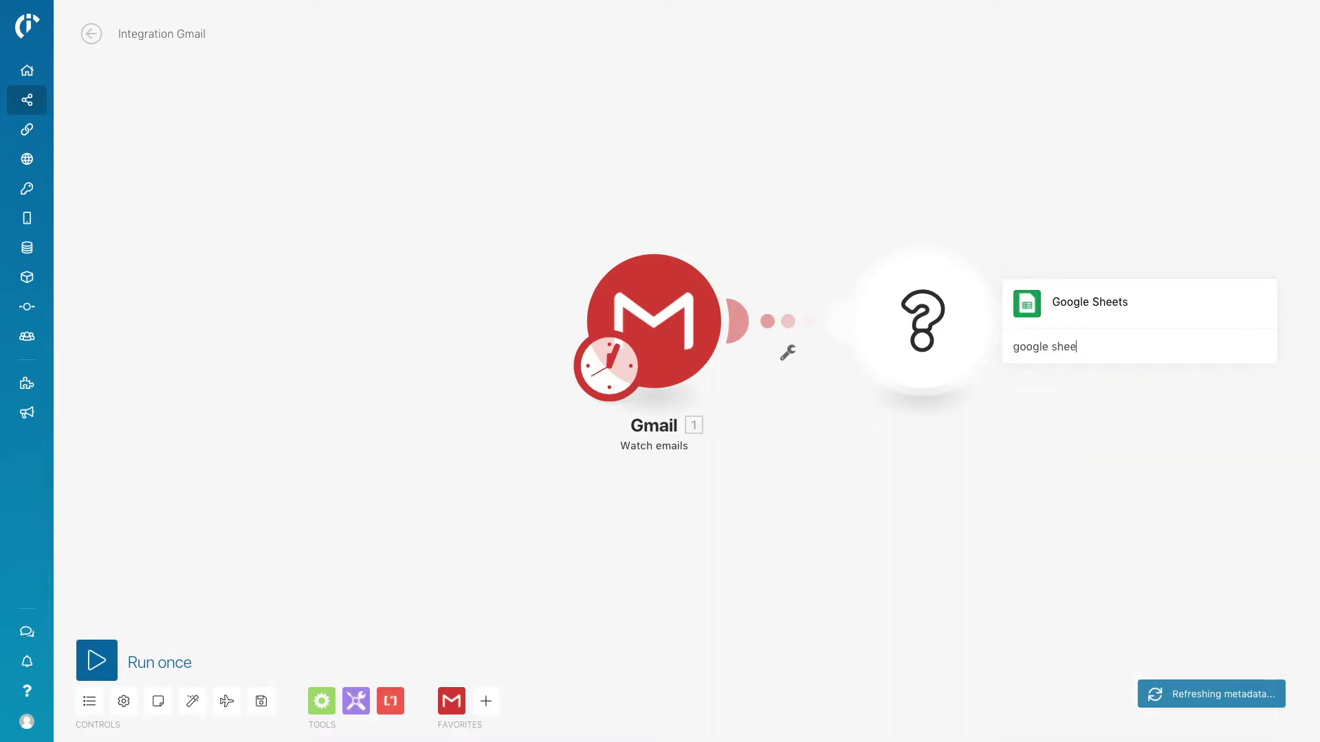
left_click(1185, 323)
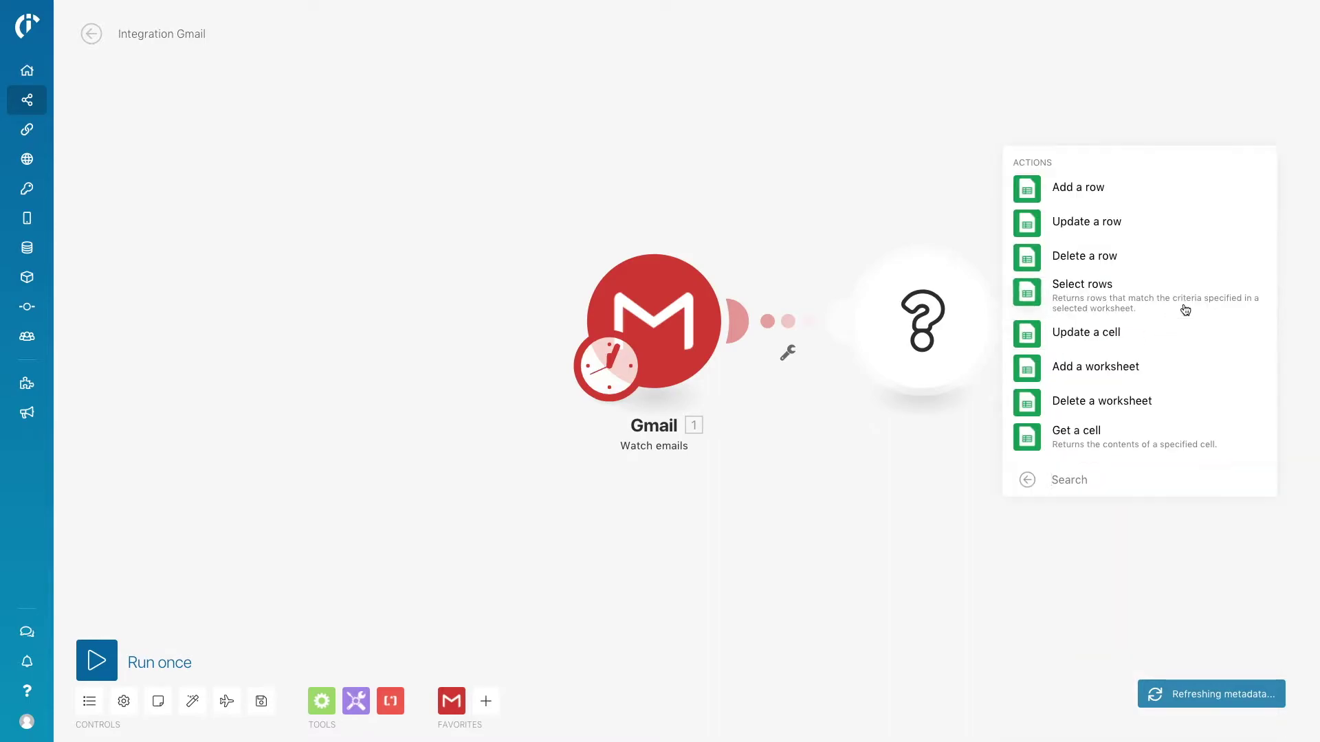
left_click(1168, 202)
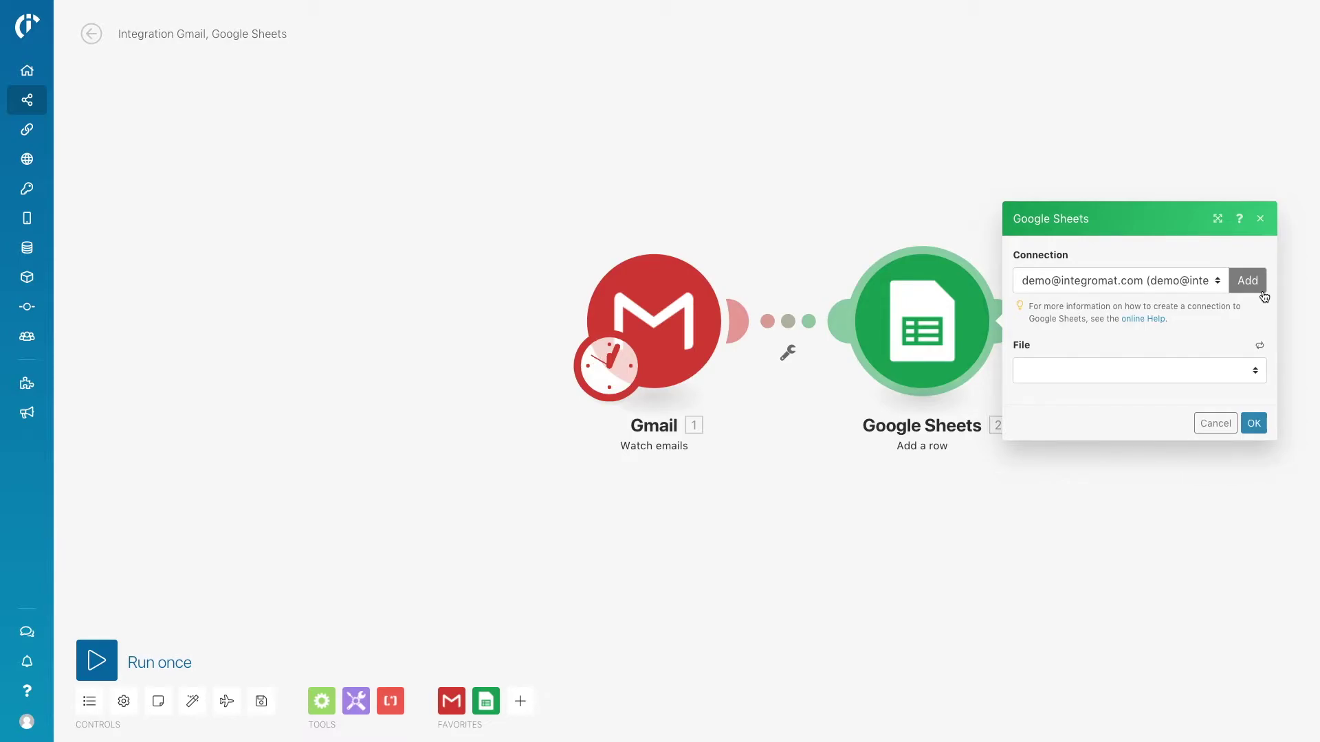
Point the Add a row module at the List of Emails spreadsheet, Sheet1.
left_click(1257, 370)
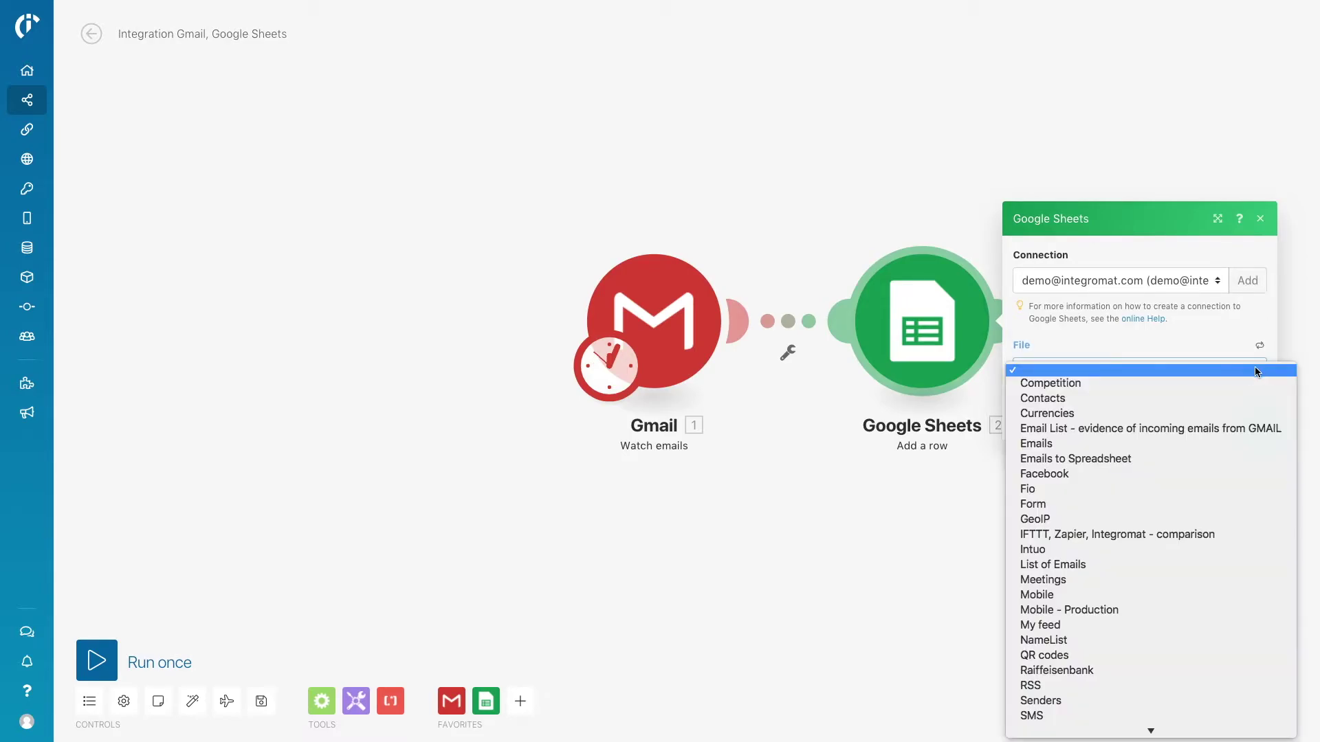
left_click(1173, 566)
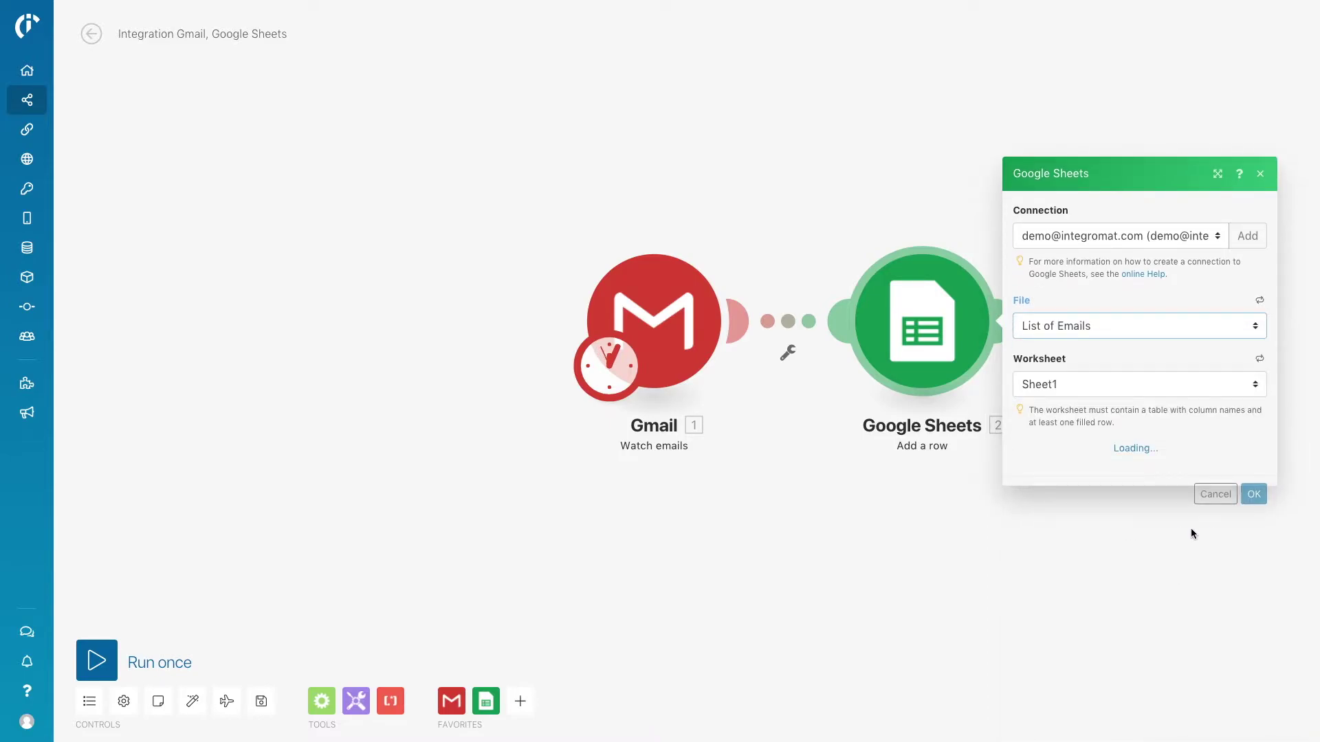
left_click(1255, 493)
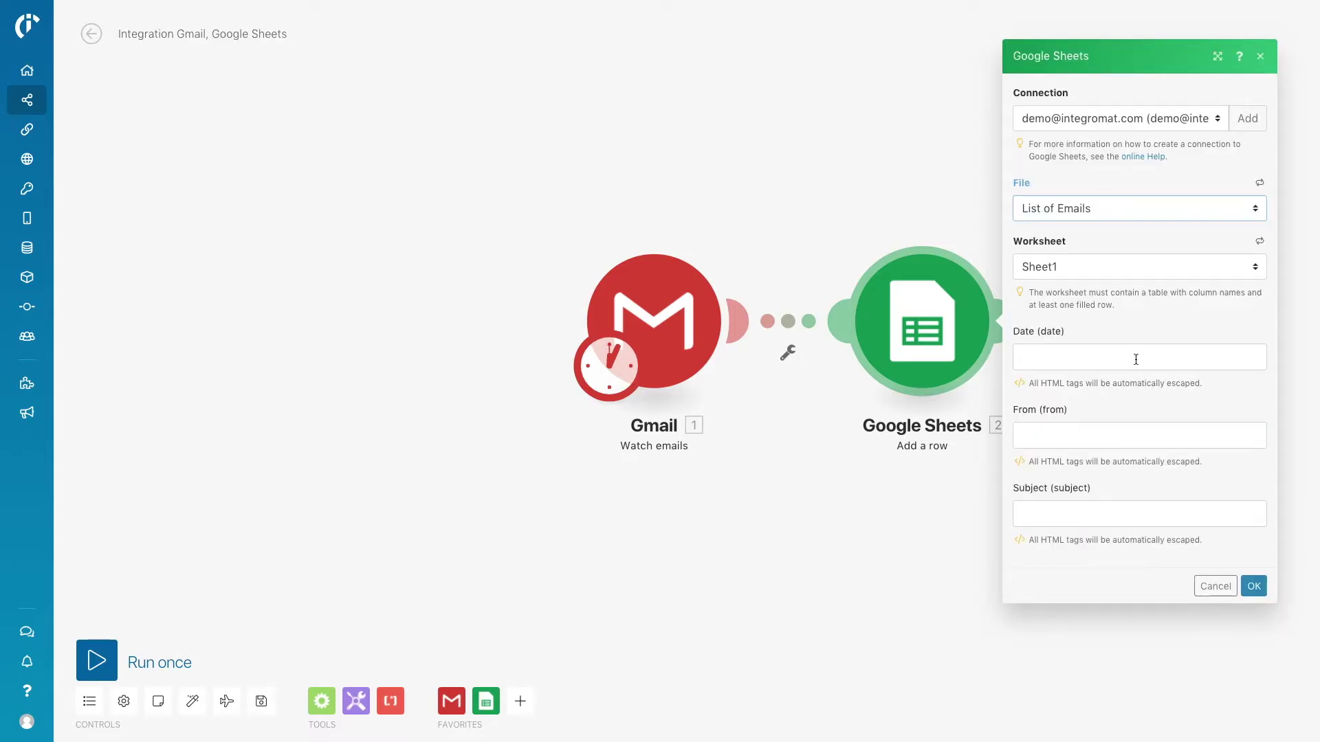
Map the email's Date, sender address and Subject into the Date, From and Subject columns.
left_click(1136, 360)
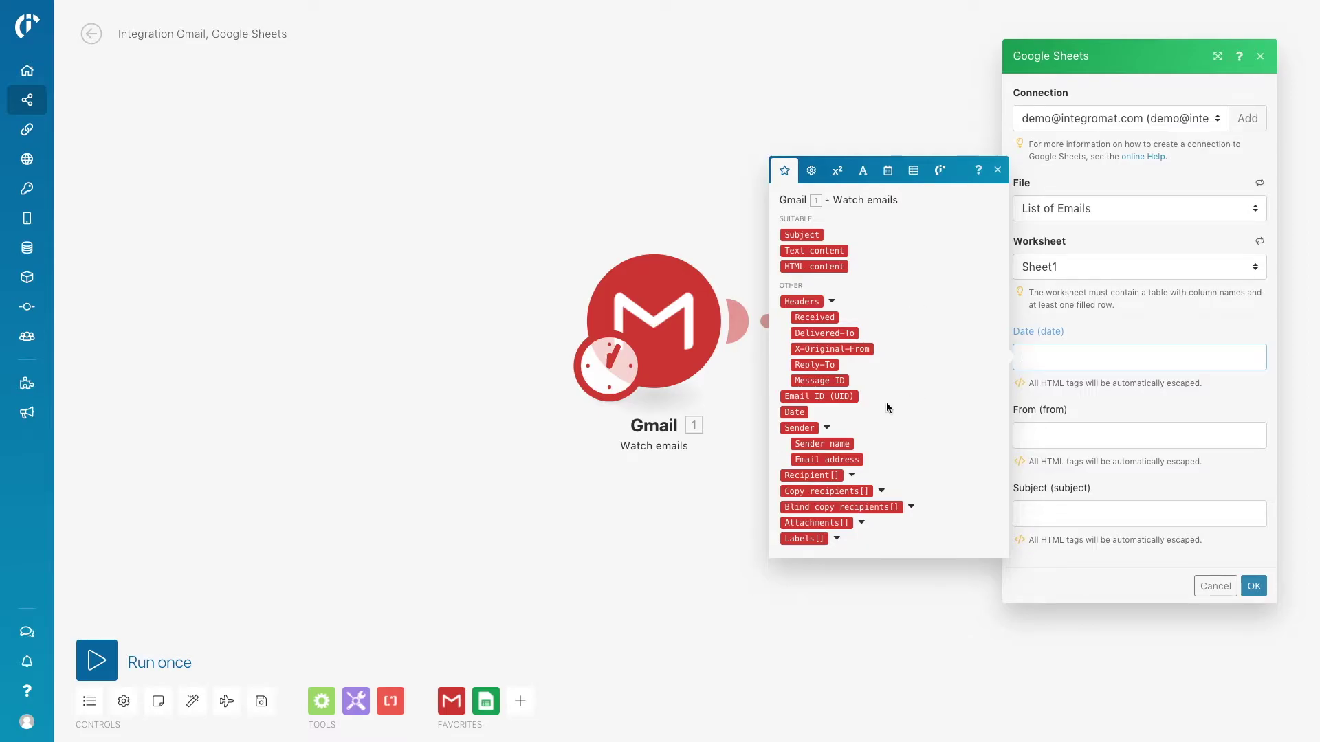
left_click(787, 413)
key("Tab")
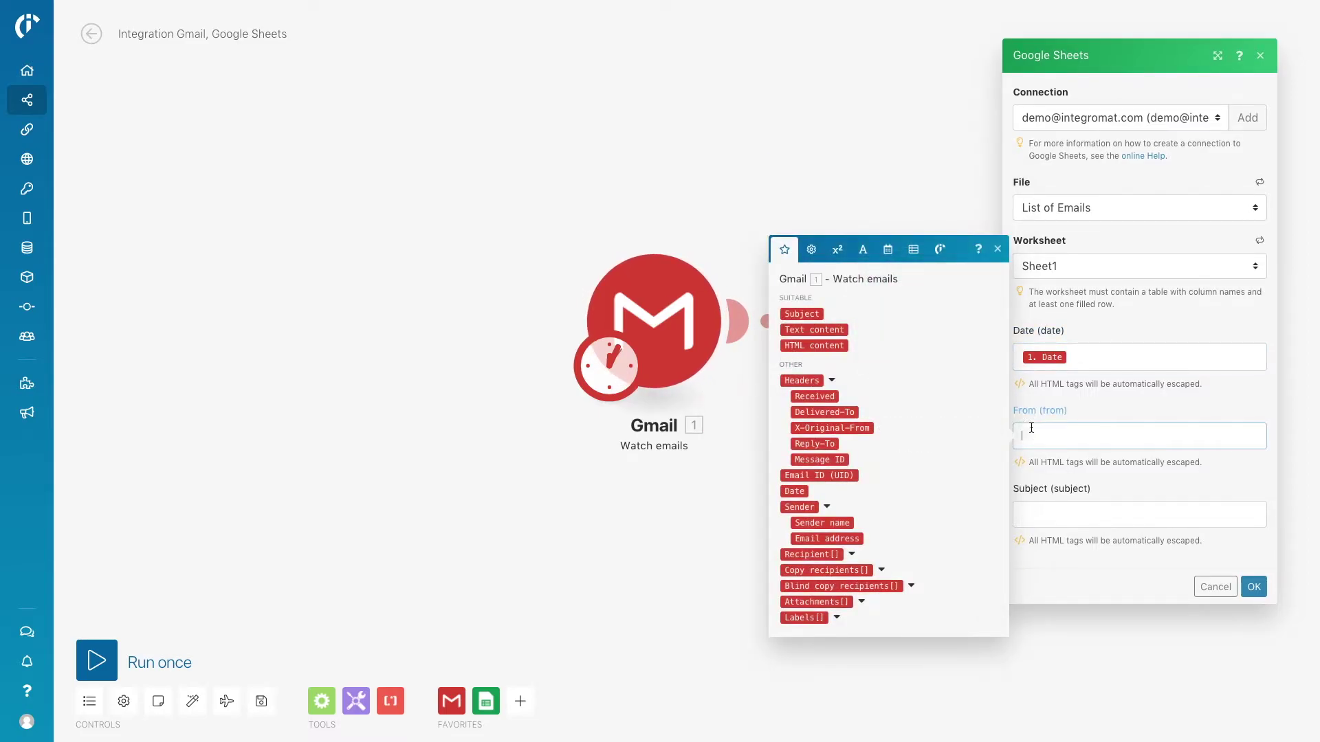
left_click(859, 543)
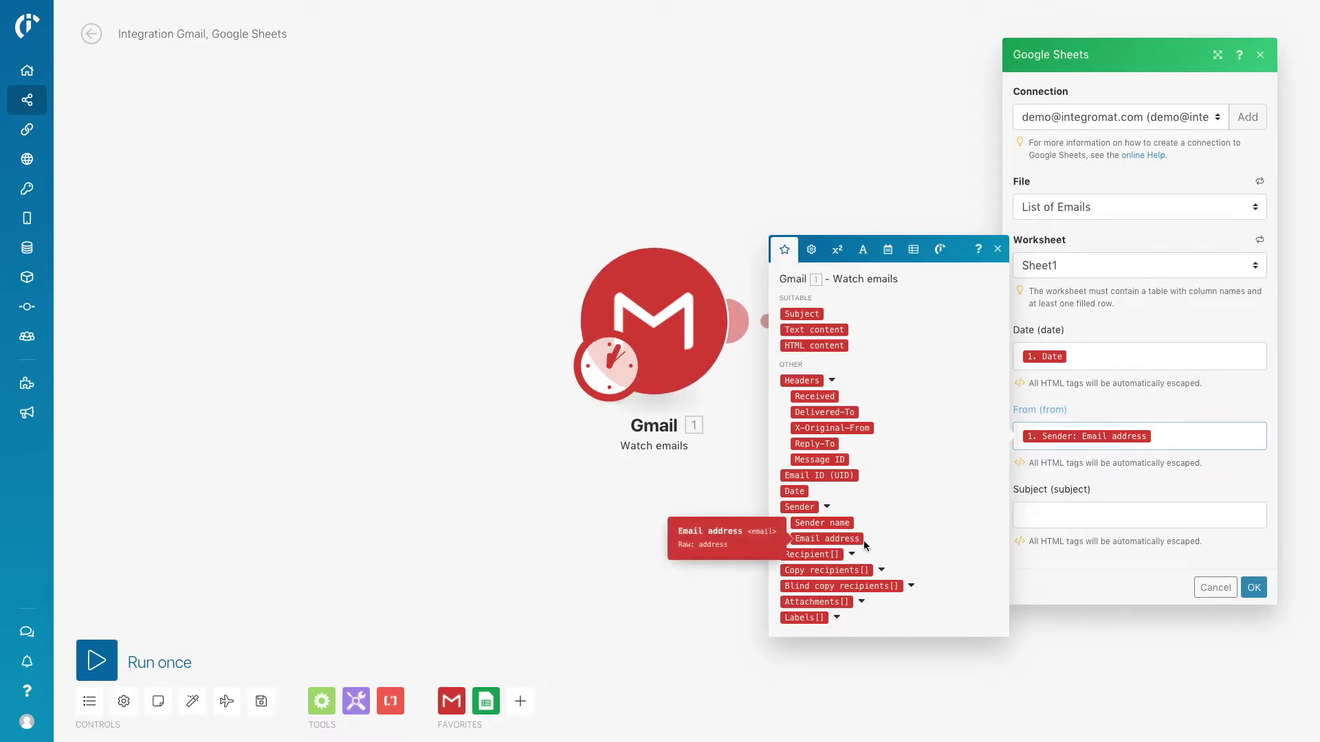
left_click(1033, 512)
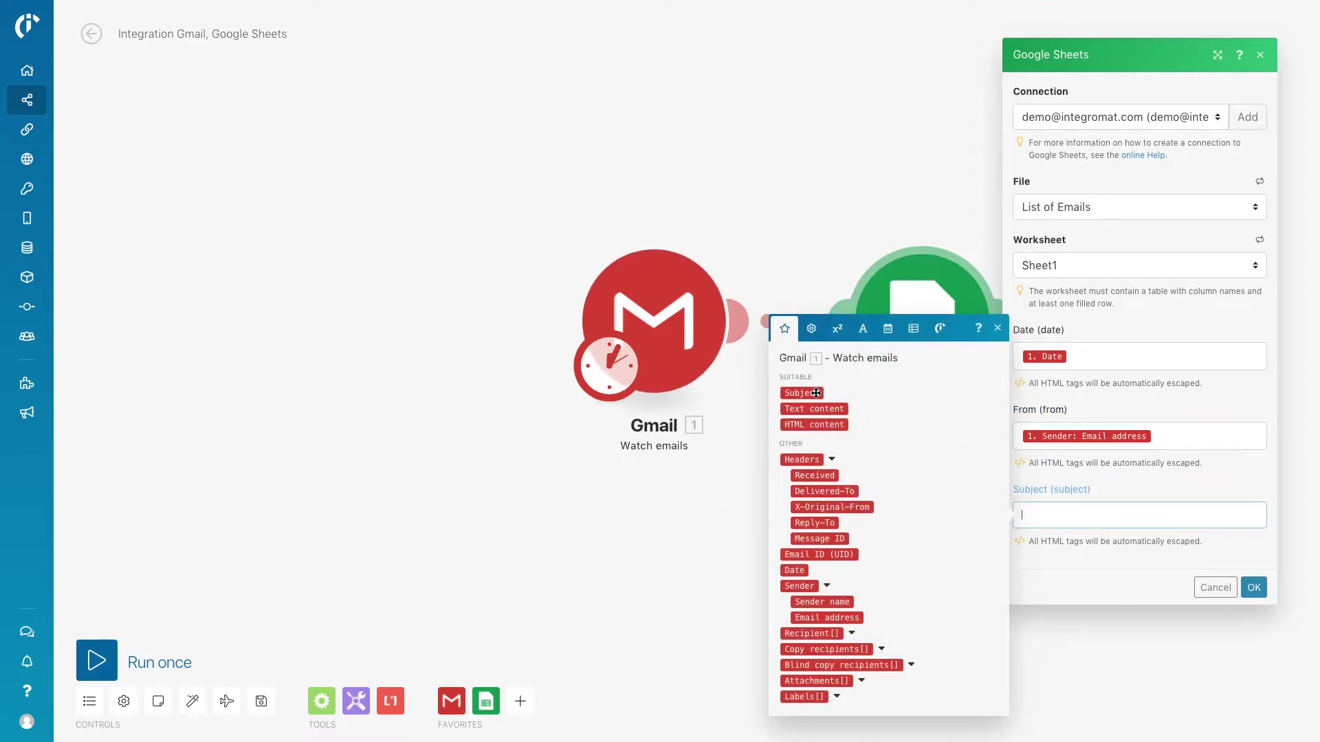
left_click(802, 392)
left_click(1261, 589)
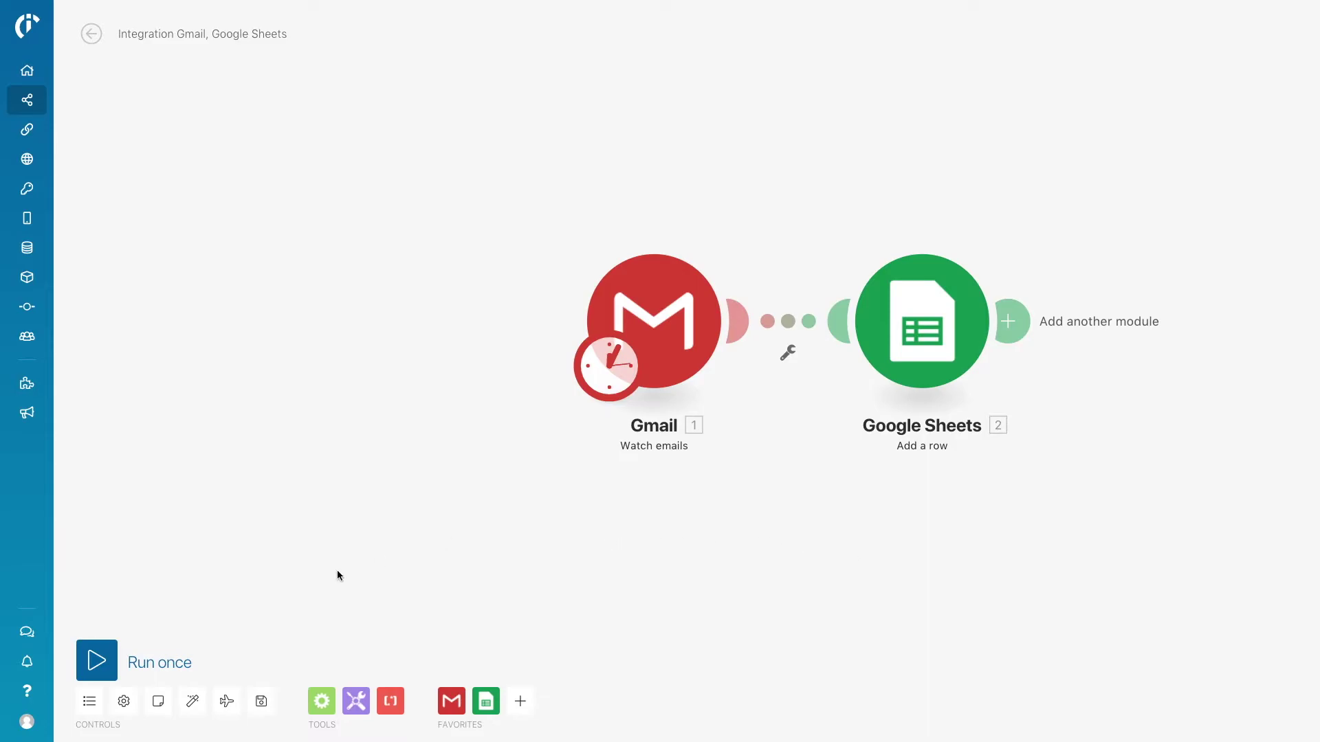
Auto-align and save the scenario, then run it once and check the empty Gmail output.
left_click(192, 701)
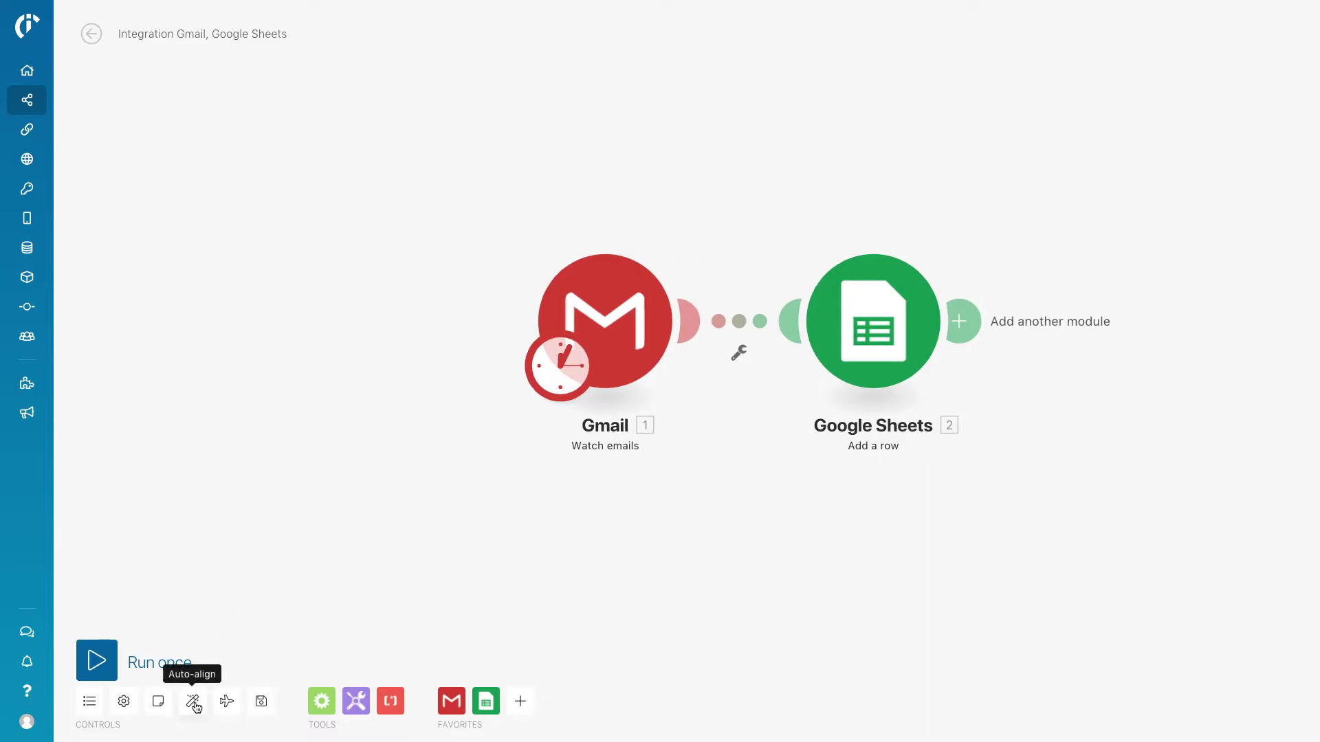
left_click(266, 708)
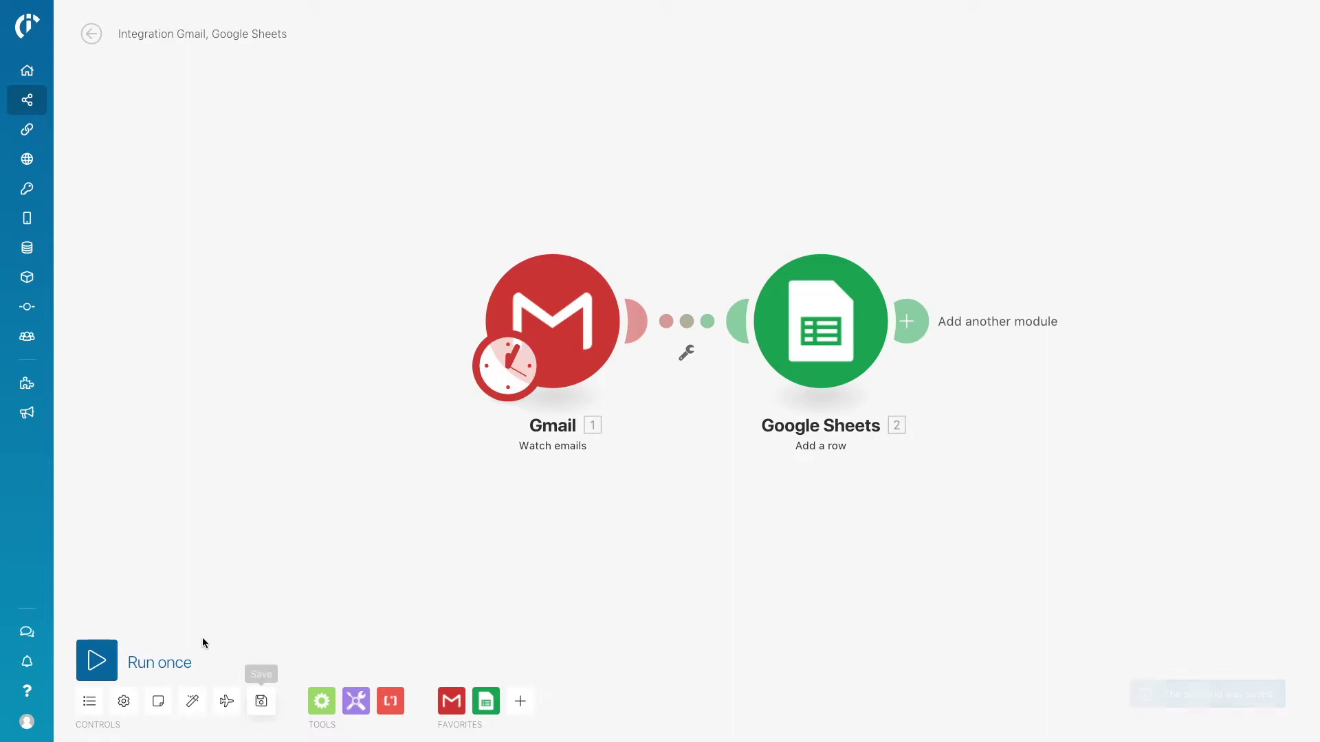
left_click(97, 661)
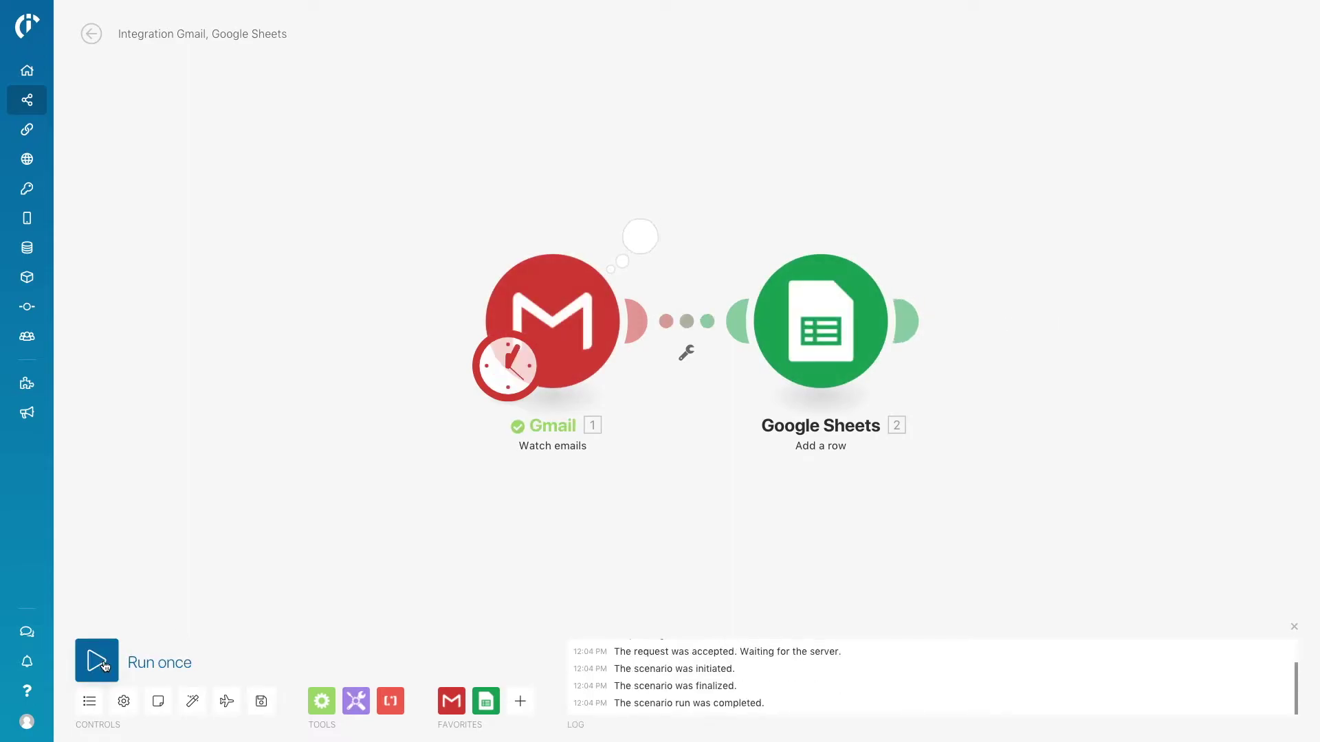
left_click(647, 254)
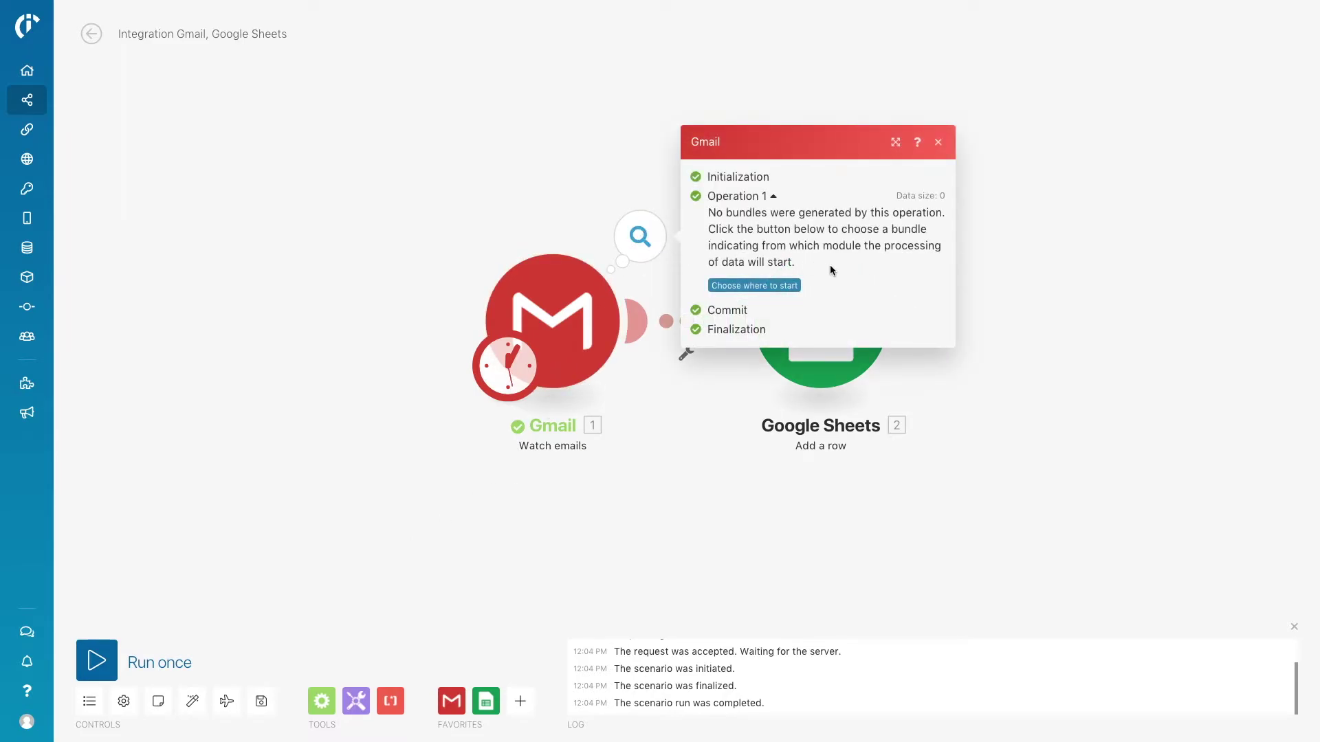
left_click(716, 455)
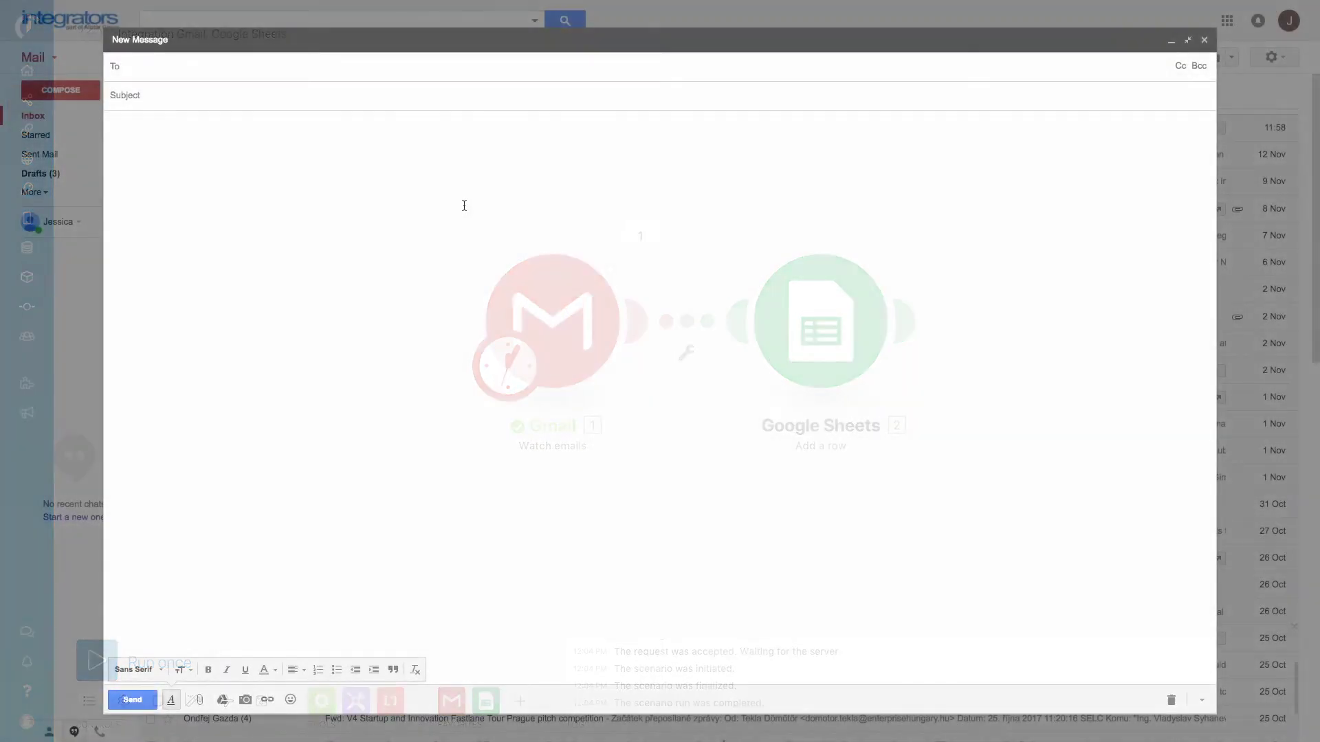
Address a new email to the Integromat demo contact with the subject 'Hi Integromat'.
left_click(431, 70)
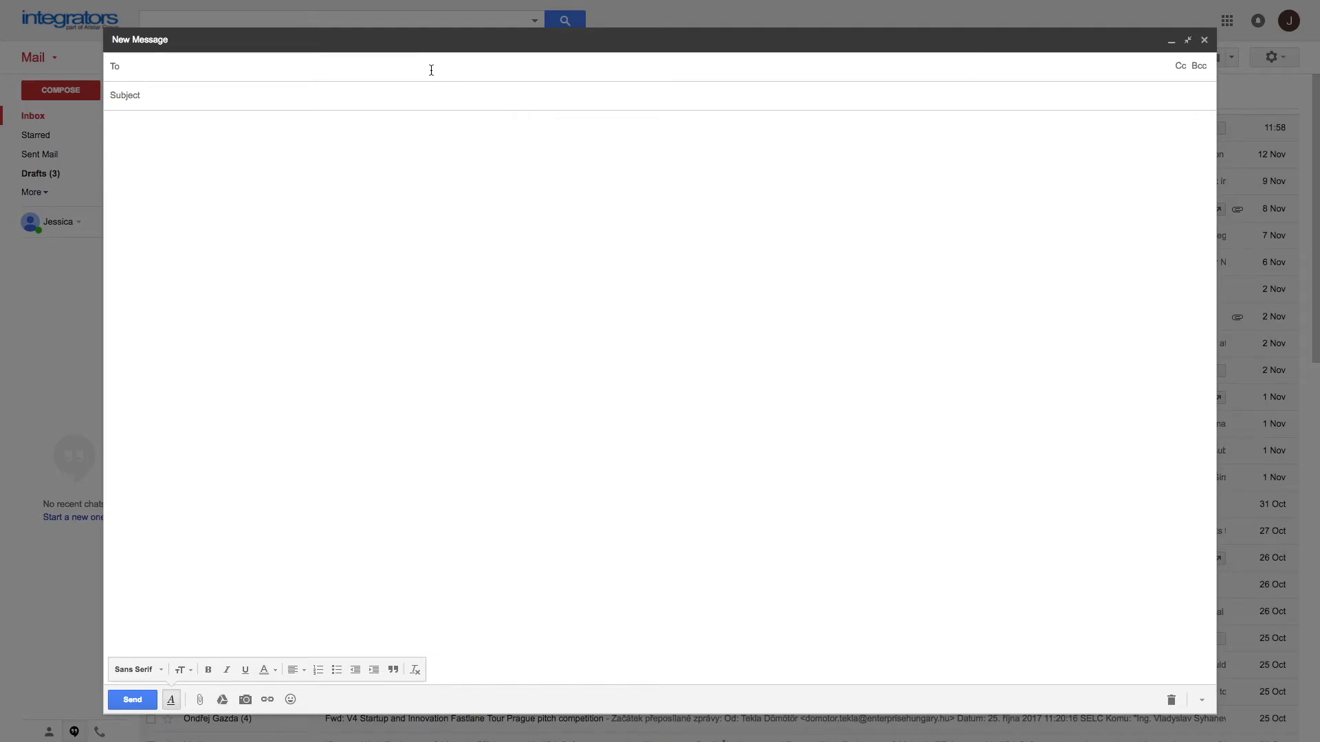
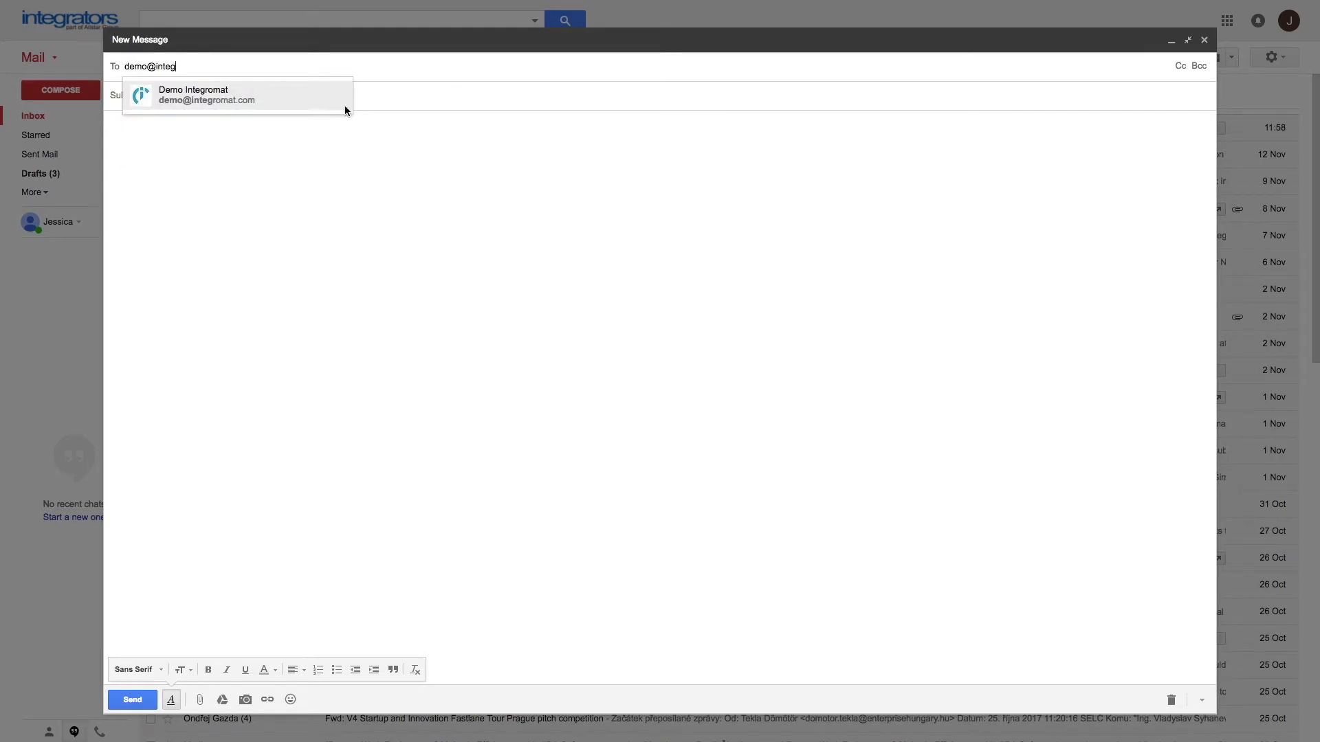
left_click(333, 101)
left_click(330, 99)
type("Hi")
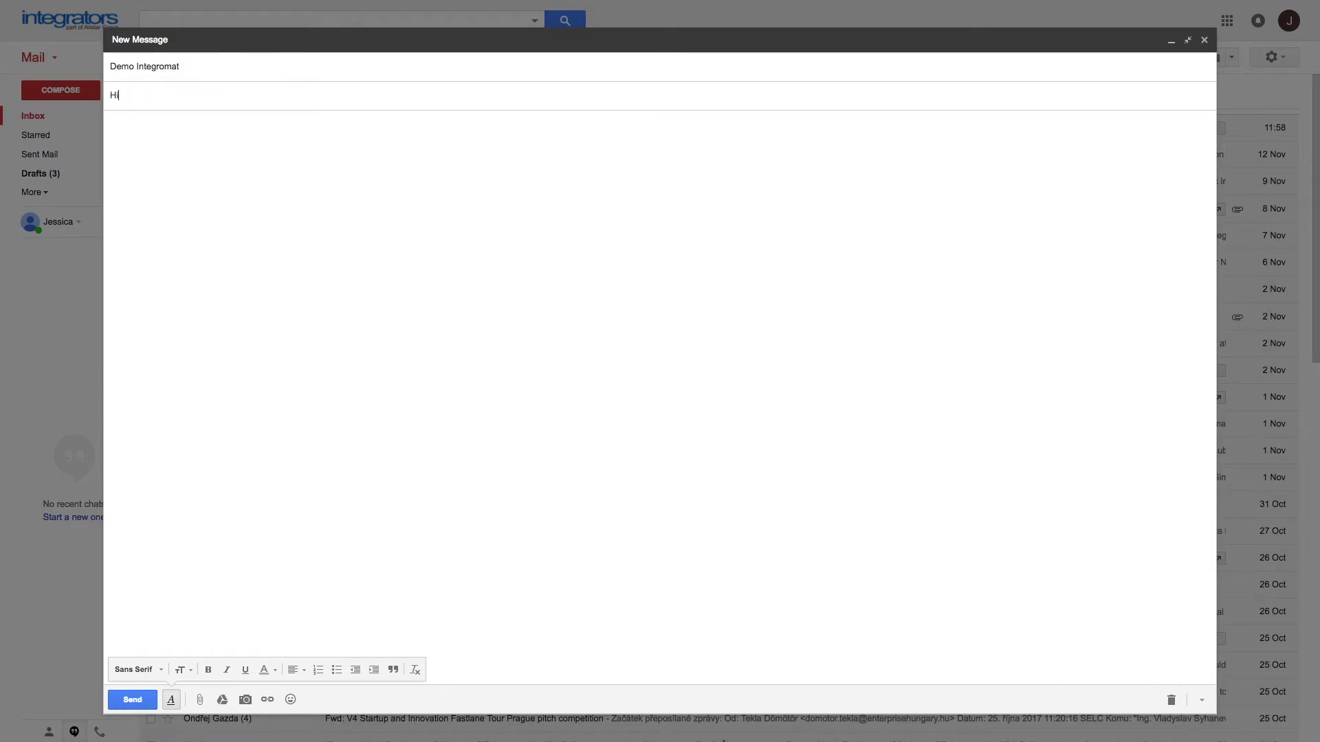
type(" Integromat")
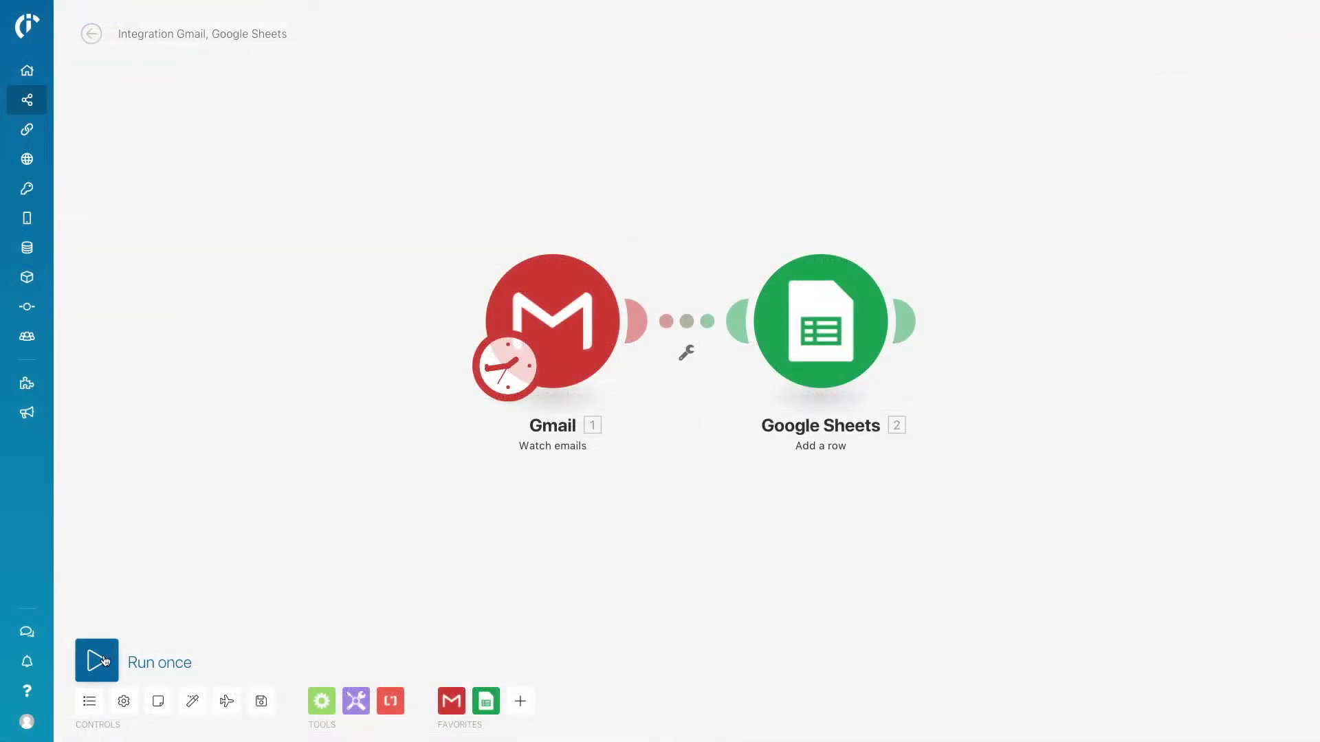
Run the scenario once and inspect the row bundle sent to Google Sheets.
left_click(104, 661)
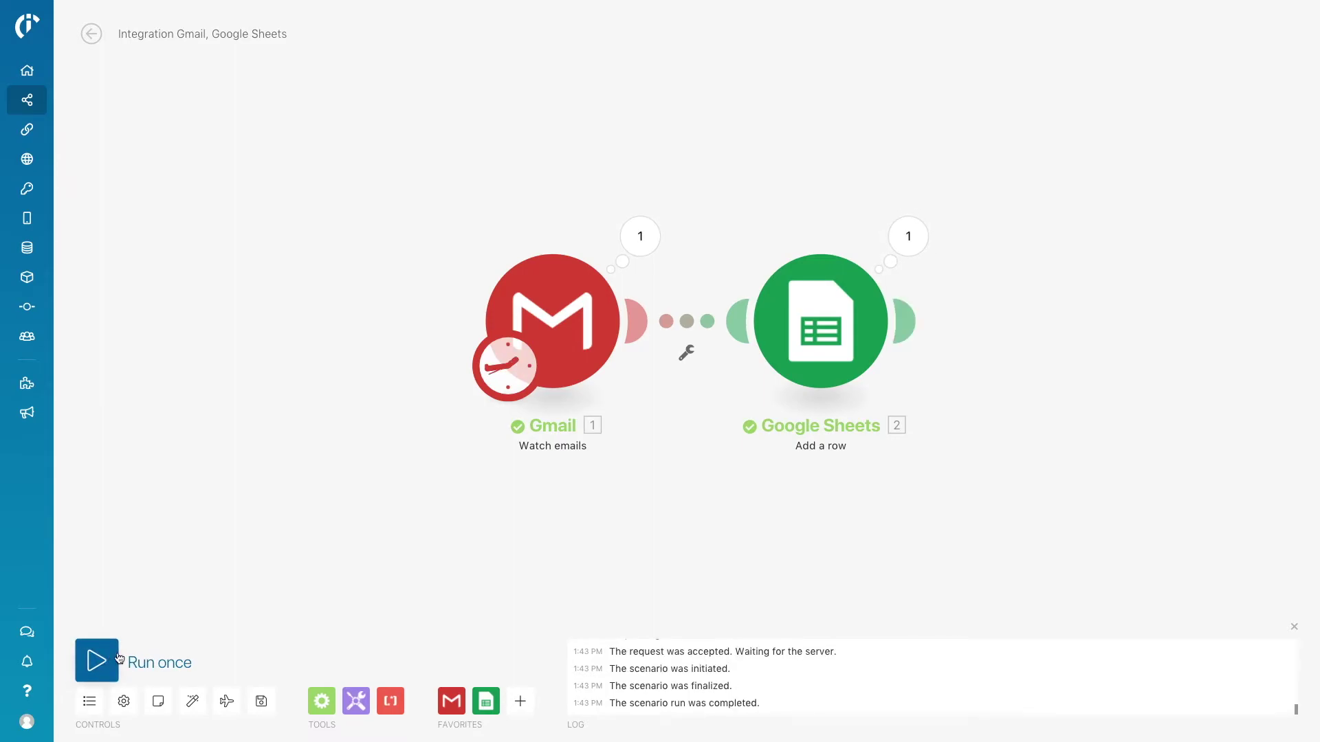
left_click(915, 244)
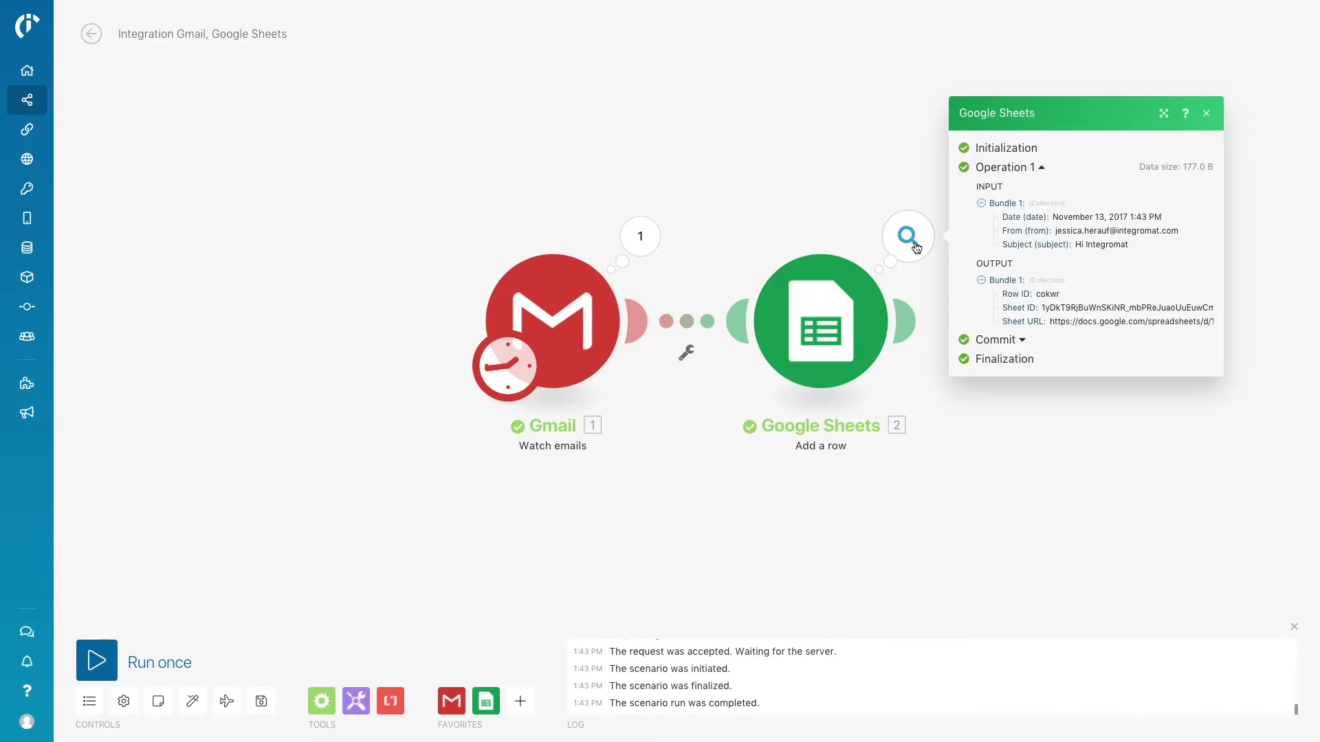
left_click(923, 468)
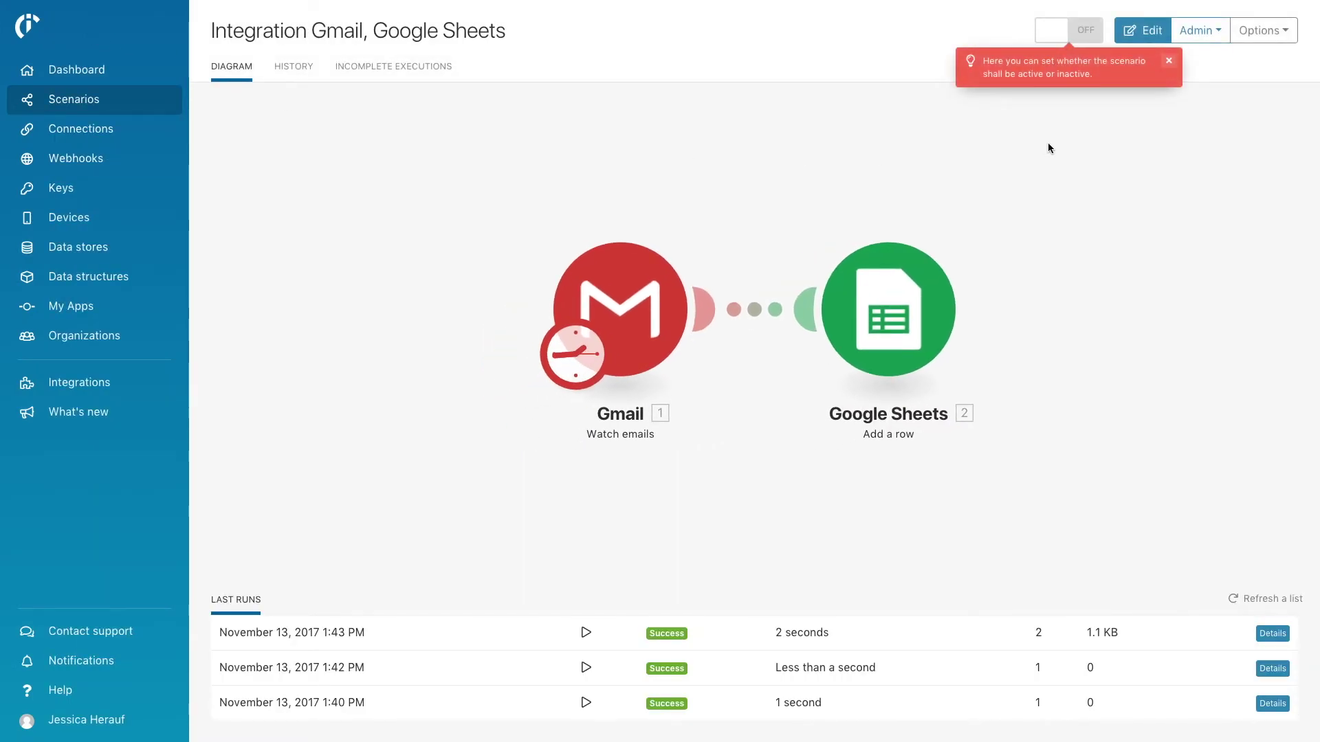
Change the scenario's schedule interval from 15 to 1 minute and switch it on.
left_click(1263, 30)
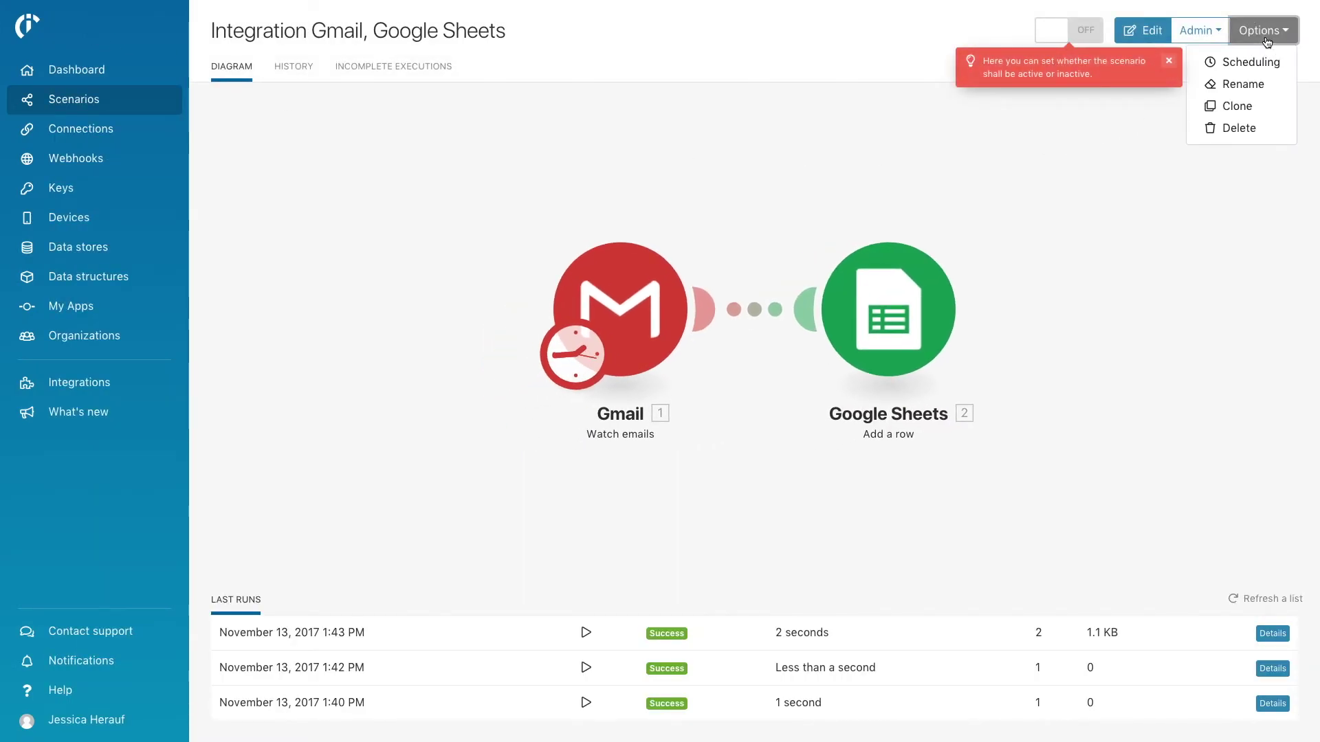
left_click(1265, 62)
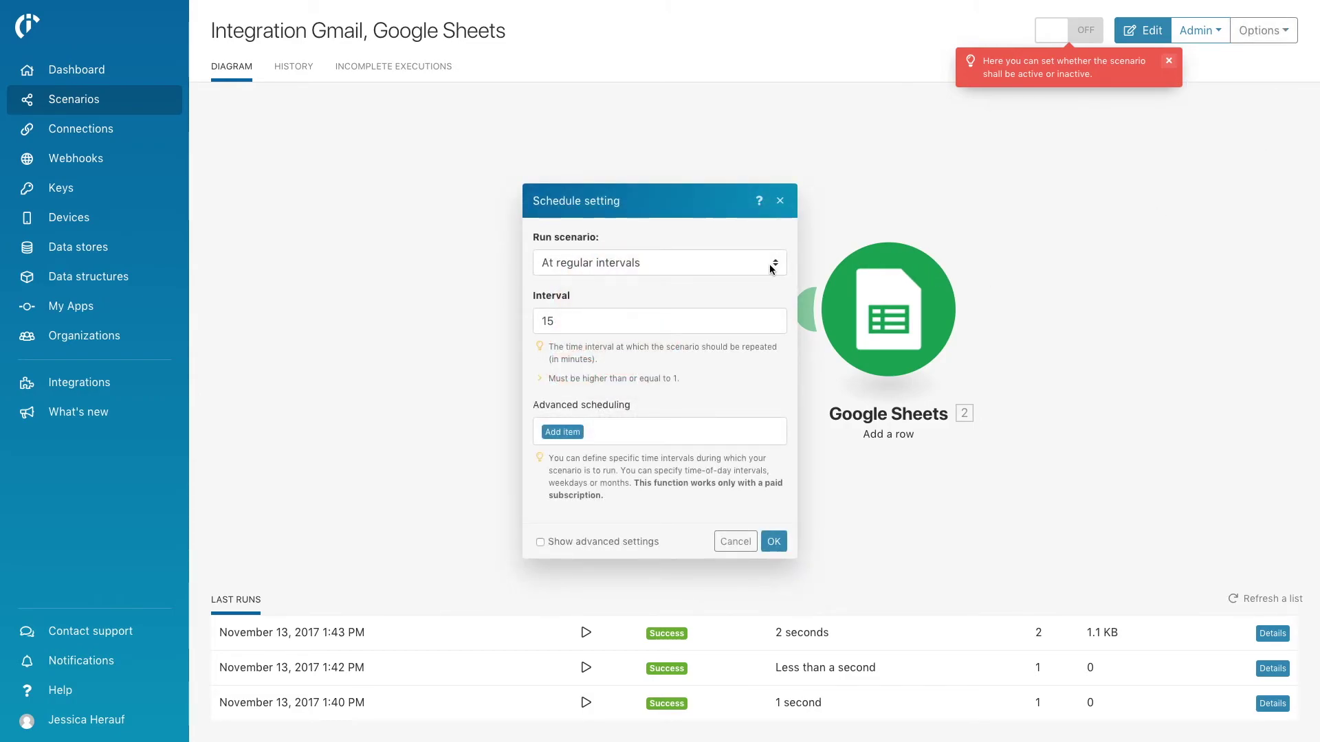
left_click(703, 325)
key("BackSpace")
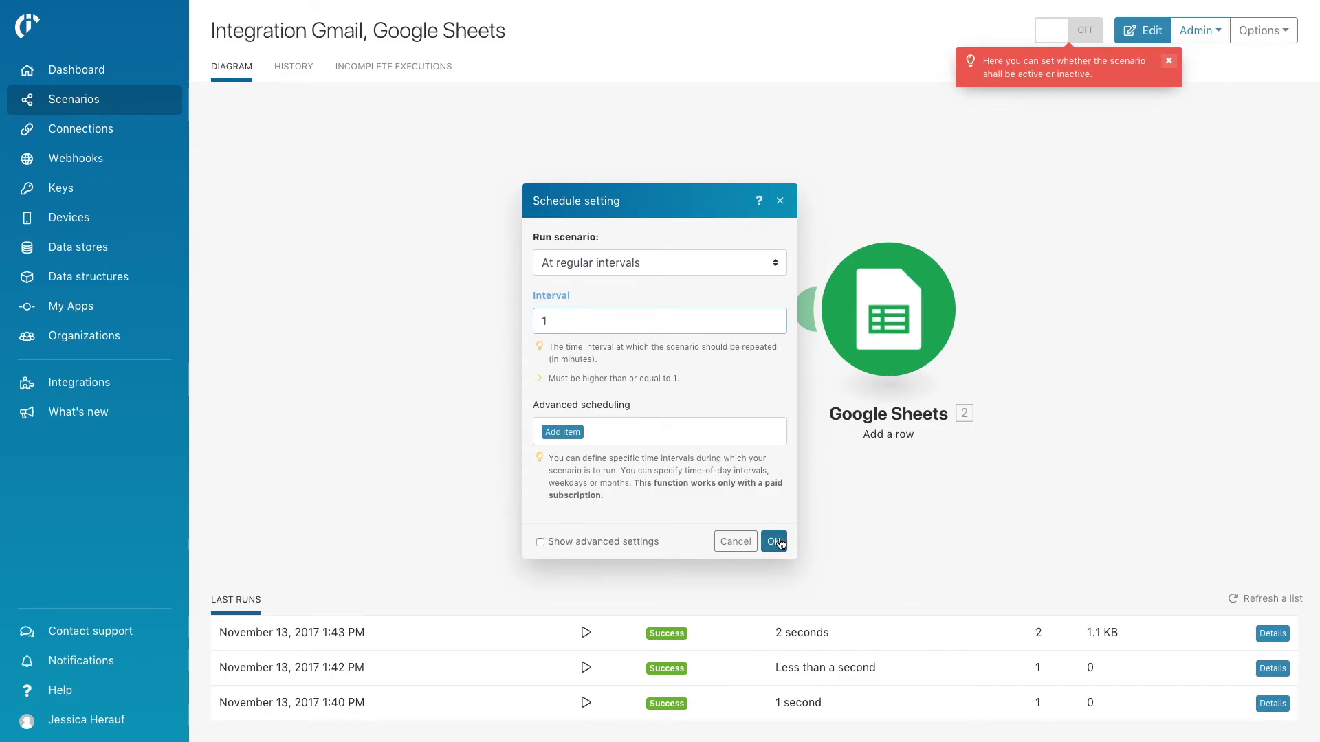
left_click(779, 542)
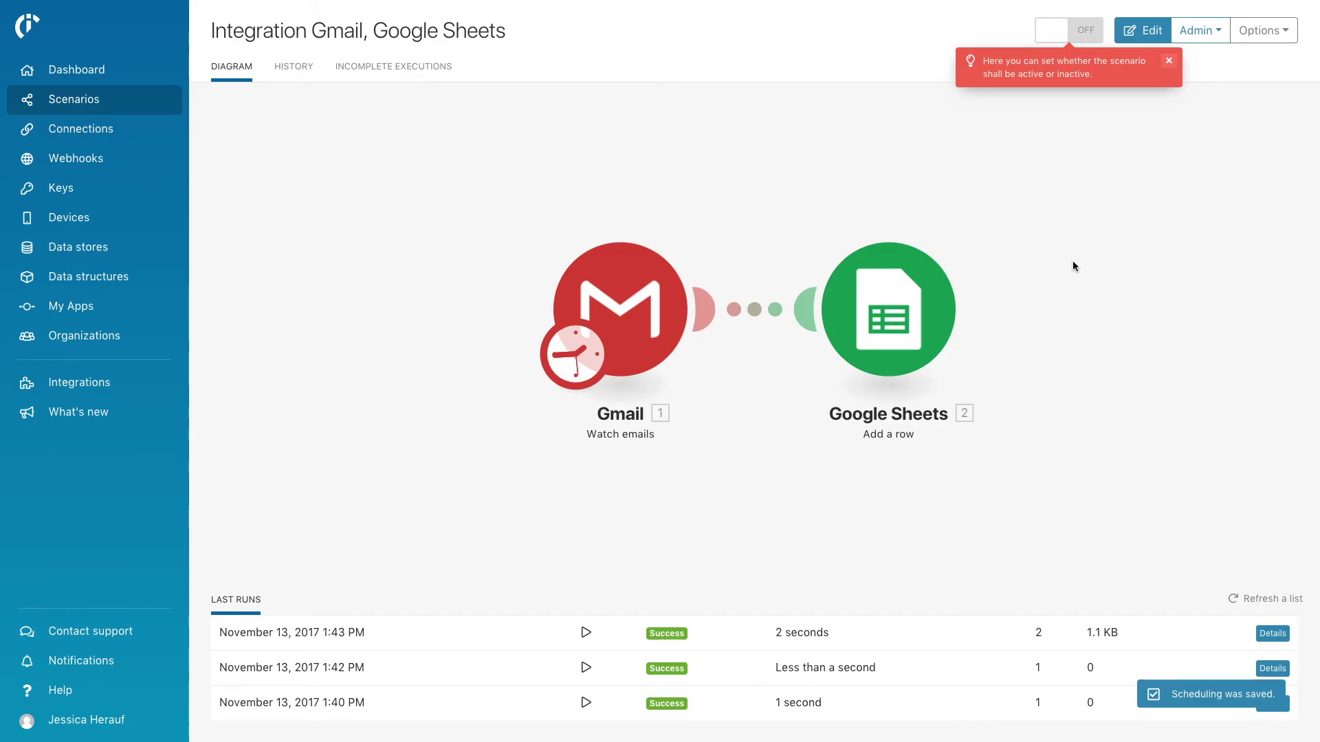
left_click(1087, 31)
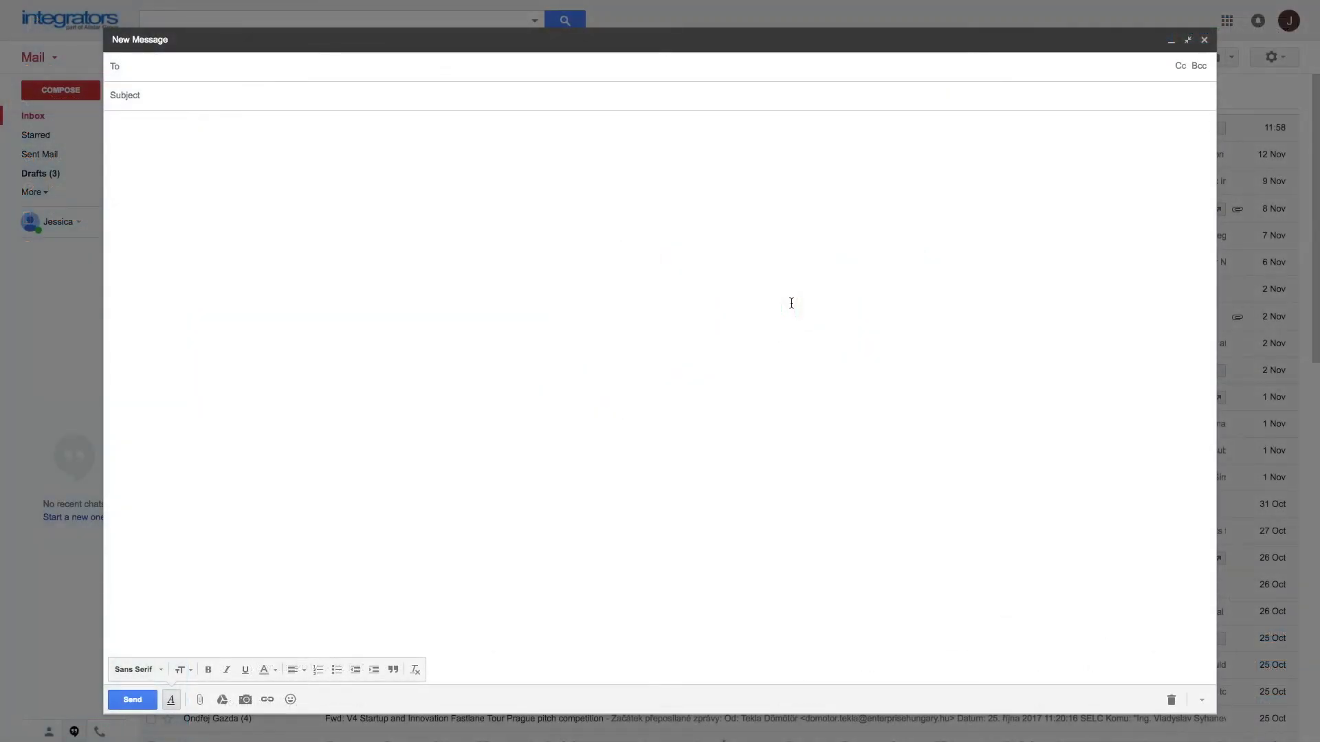
Address a new Gmail message to the Integromat demo contact with the subject 'Hello again :)'.
type("demo")
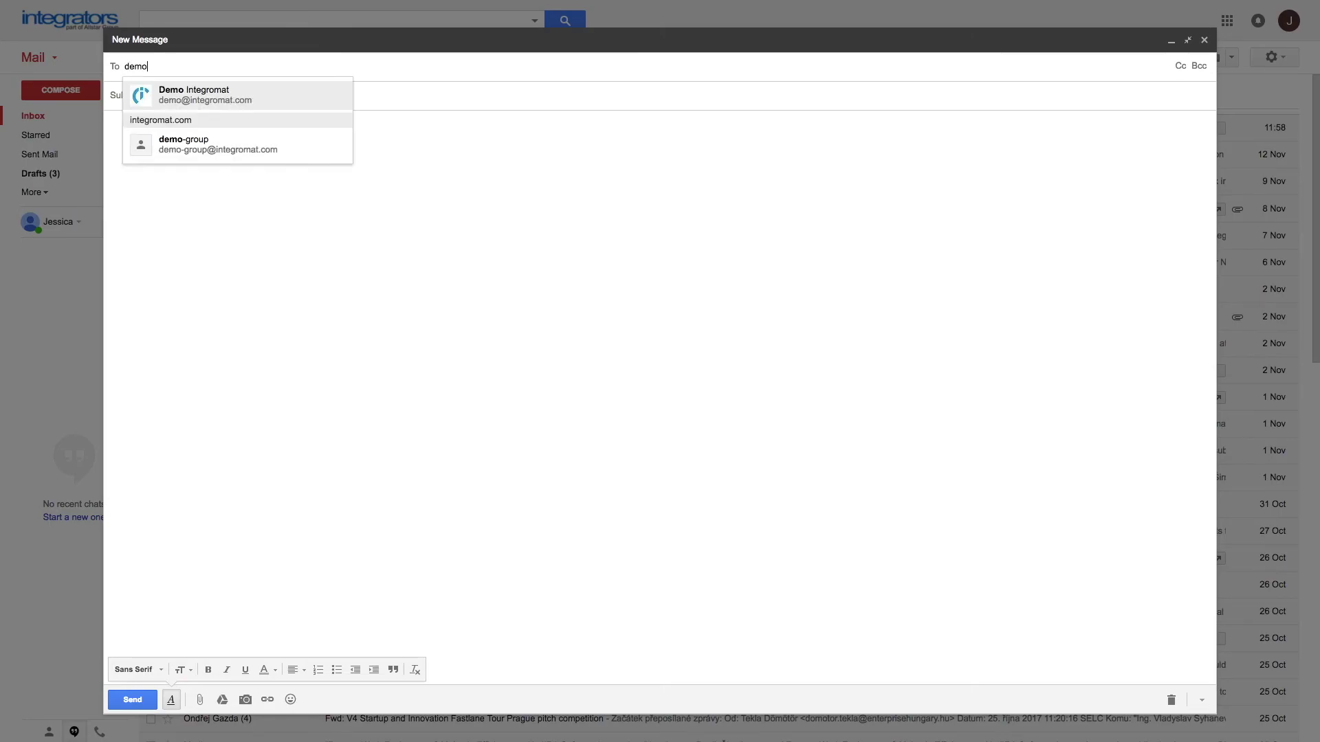
left_click(297, 90)
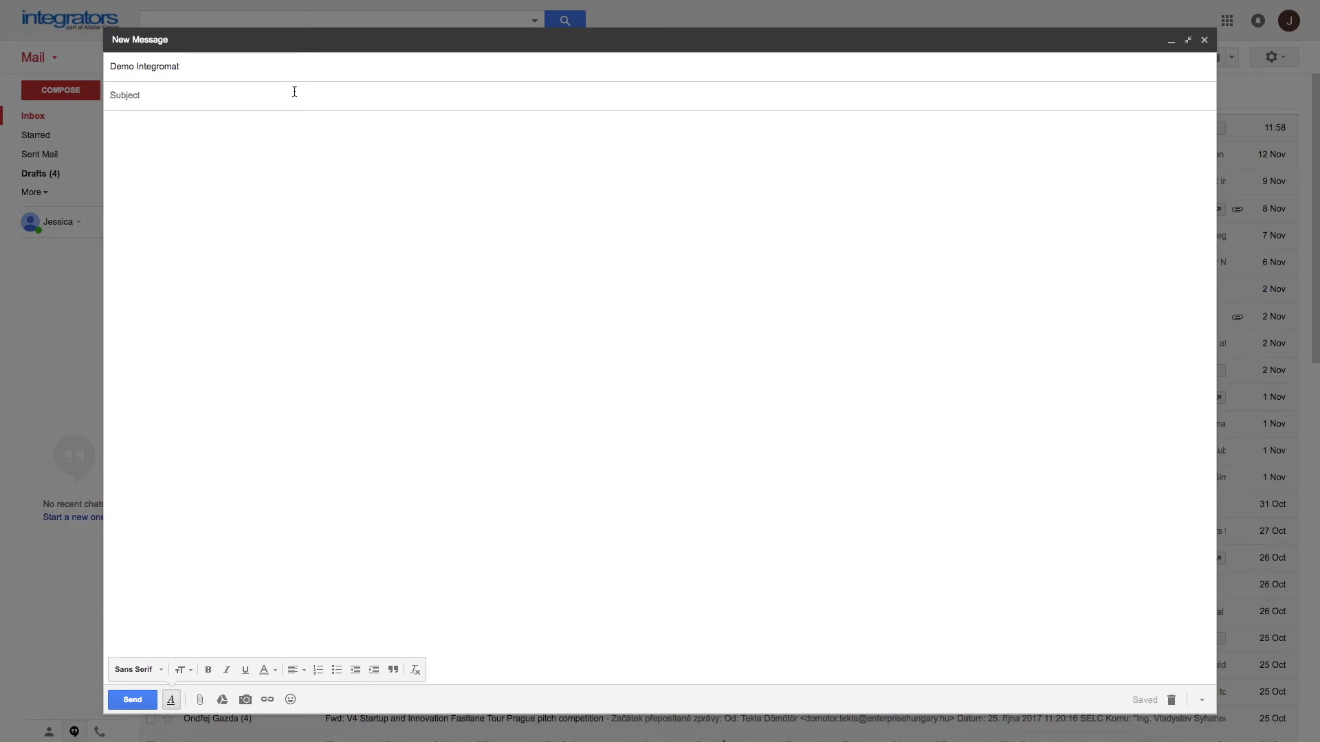
type("Hello again :)")
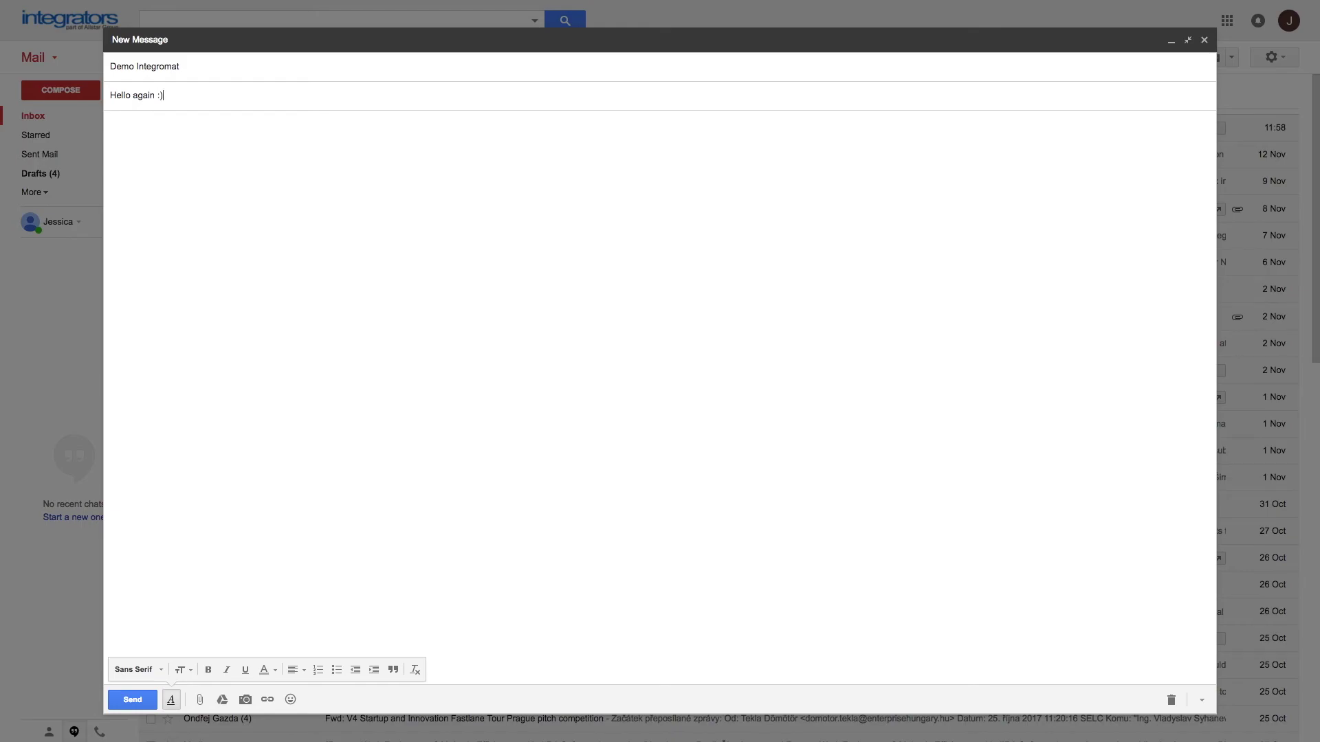